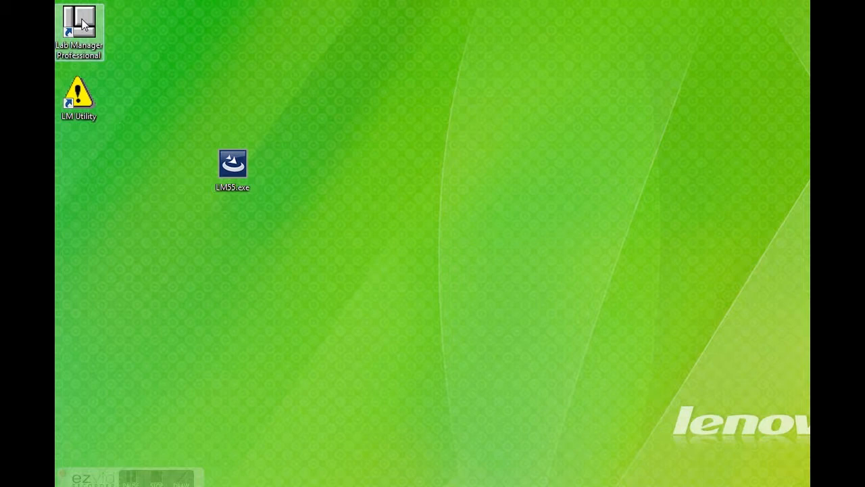
- Launch Lab Manager Professional in the Lab Manager Scheduling demonstration mode with the date 09/05/2013
double_click(82, 25)
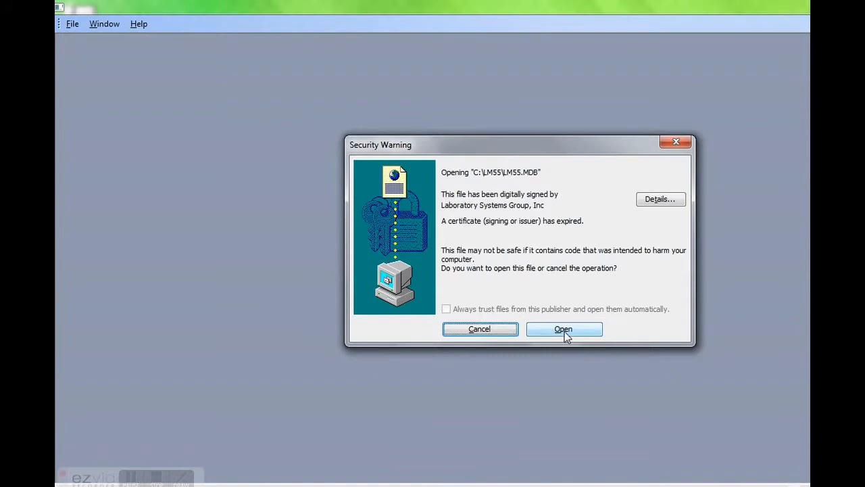
left_click(564, 330)
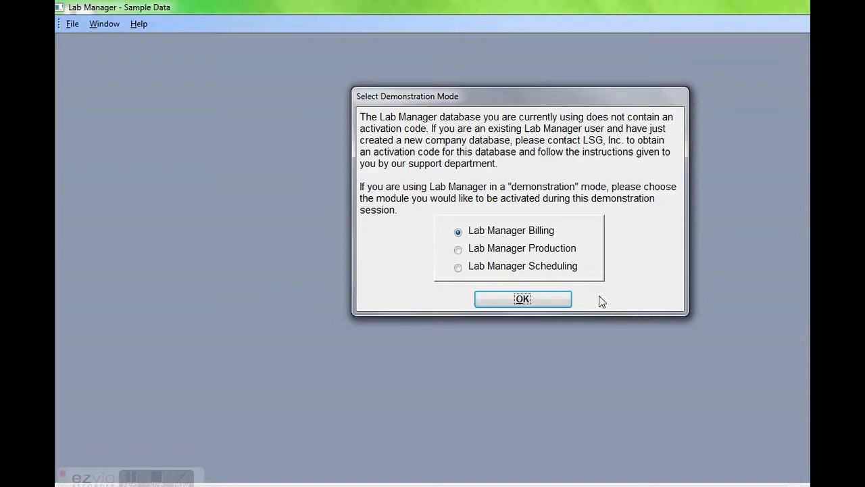
left_click(527, 267)
left_click(543, 300)
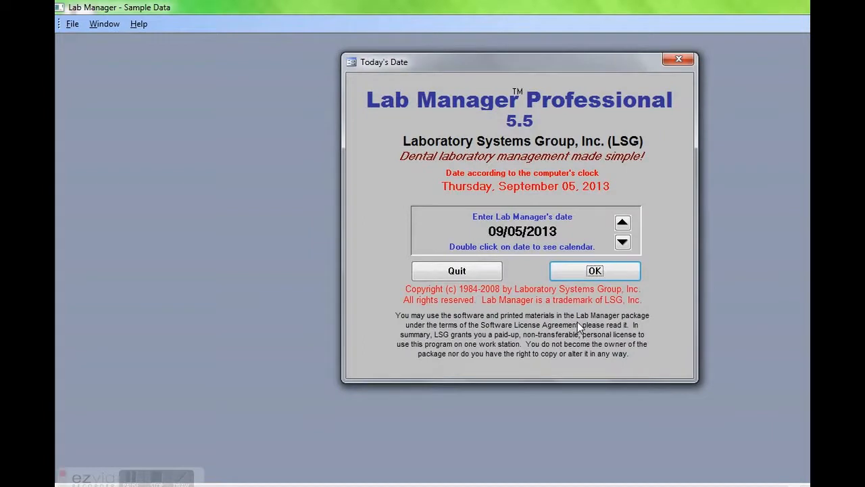
left_click(593, 272)
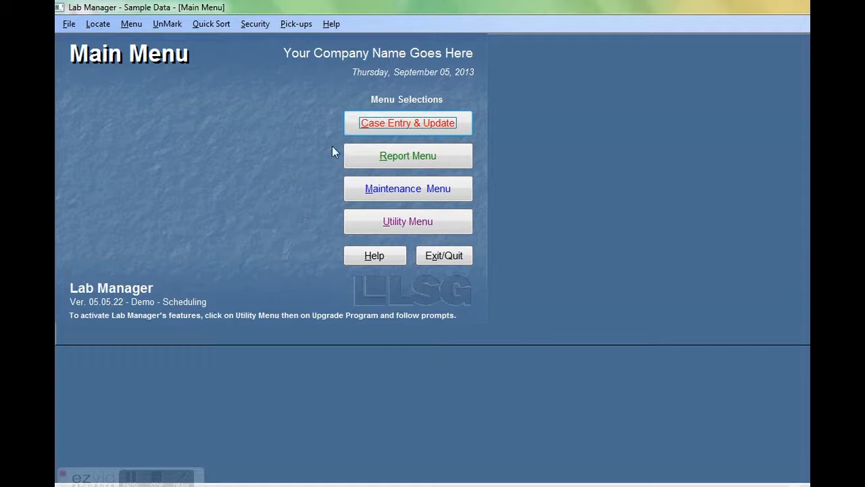
- Create a new case in Case Entry and choose its account and a clinic doctor belonging to My Dental Clinic
left_click(375, 128)
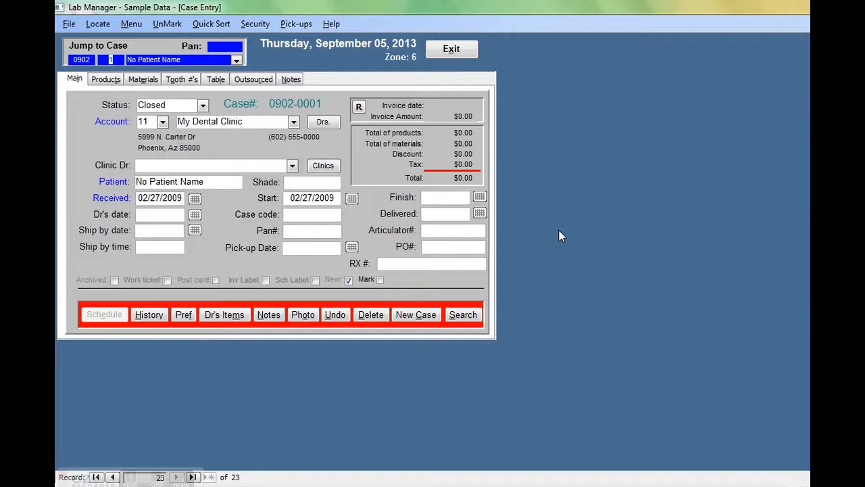
left_click(422, 317)
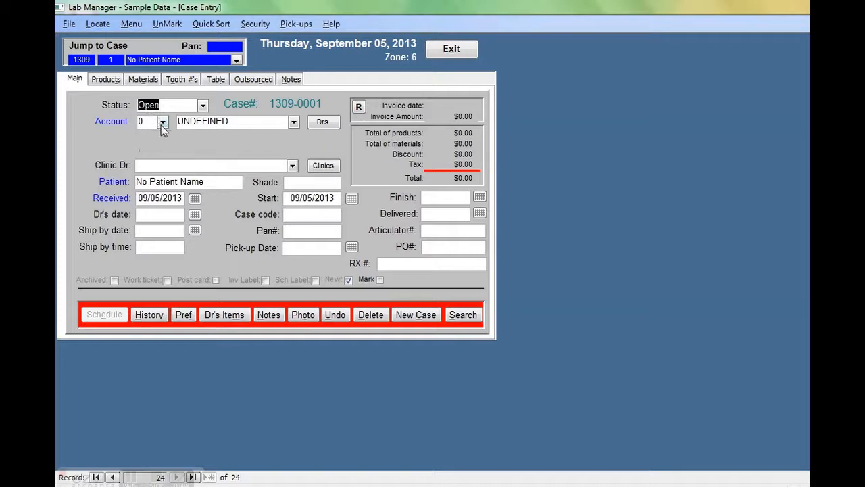
left_click(292, 122)
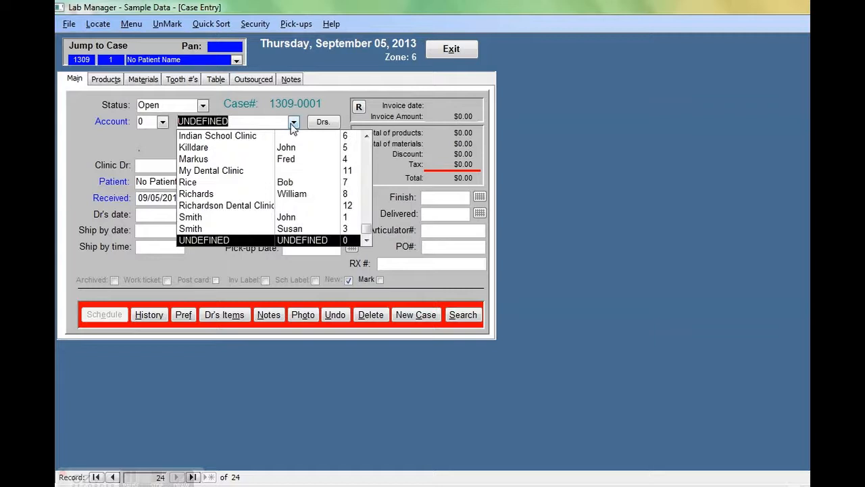
left_click(259, 146)
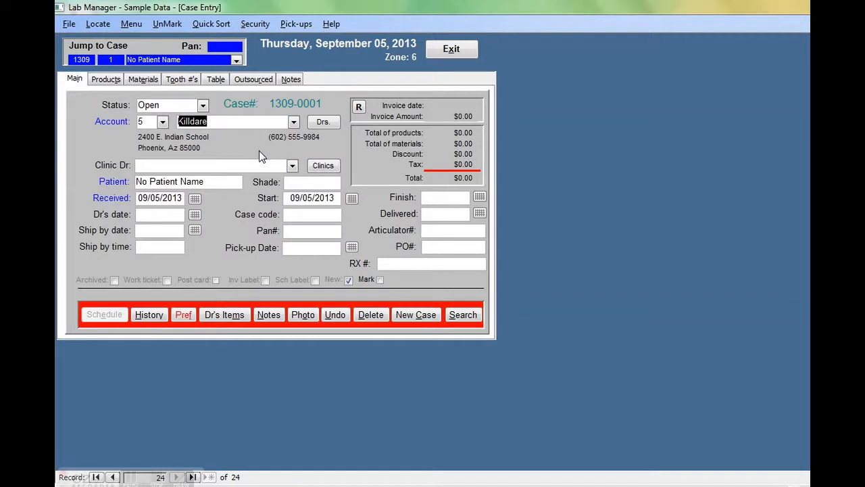
left_click(292, 166)
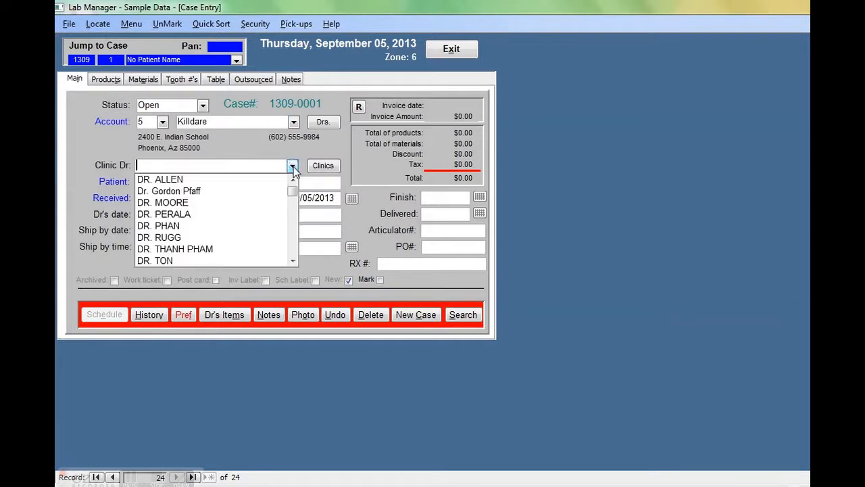
left_click(211, 193)
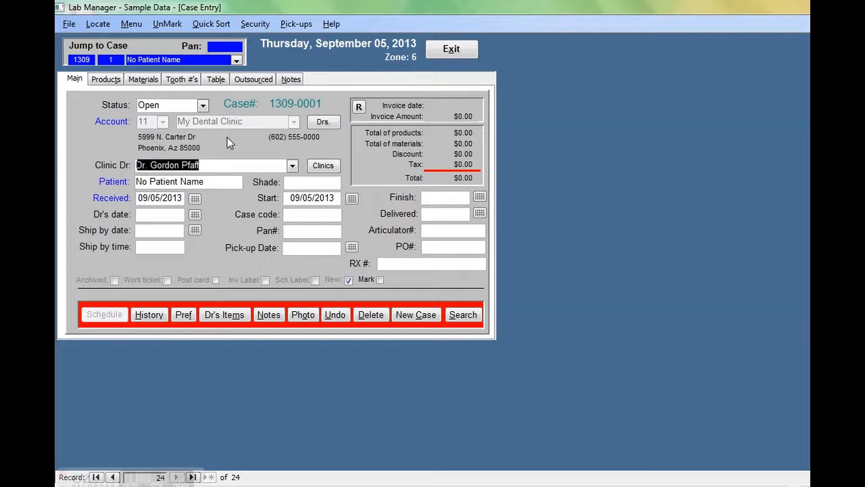
- Replace the placeholder in the new case's patient field with the patient's full name
left_click_drag(204, 181, 132, 177)
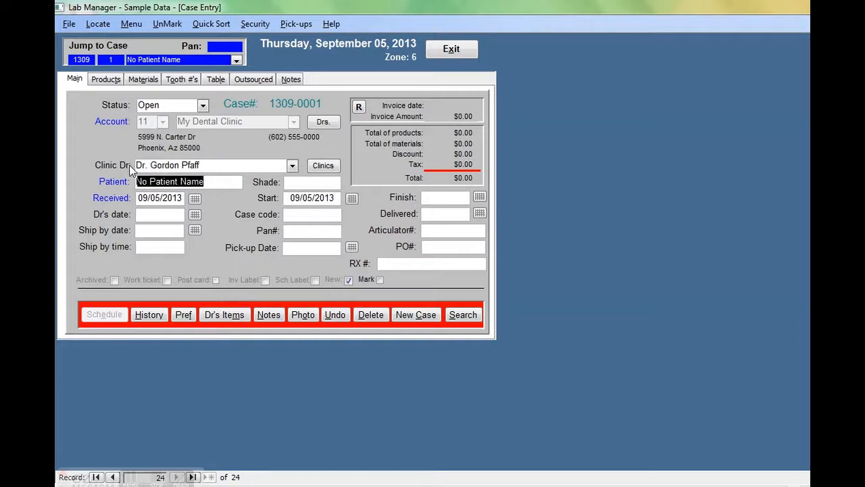
left_click(281, 220)
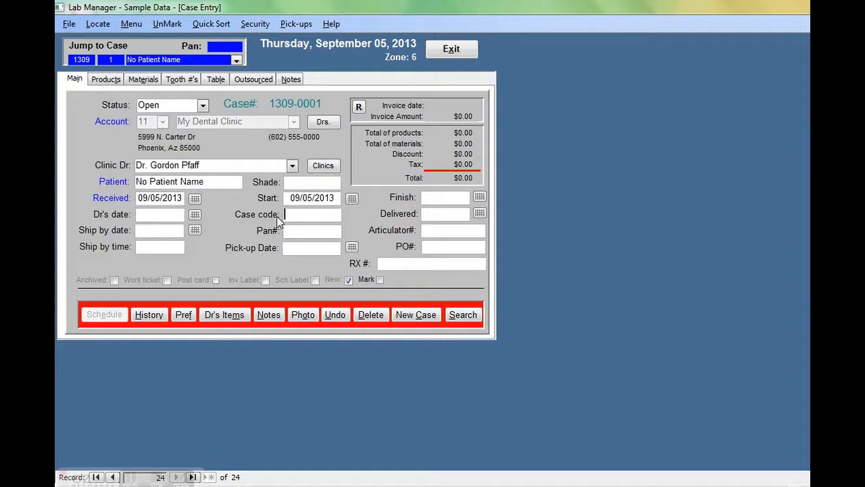
left_click_drag(211, 182, 77, 167)
type("Smith, John")
- Add AFTER FIRST TOOTH to the case's products and replace it with product ID 35, UPPER CUSTOM TRAY
left_click(109, 80)
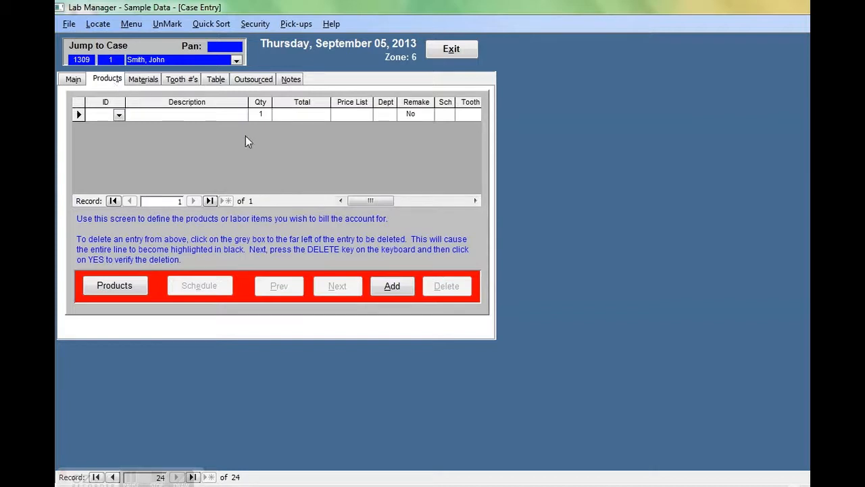
left_click(241, 118)
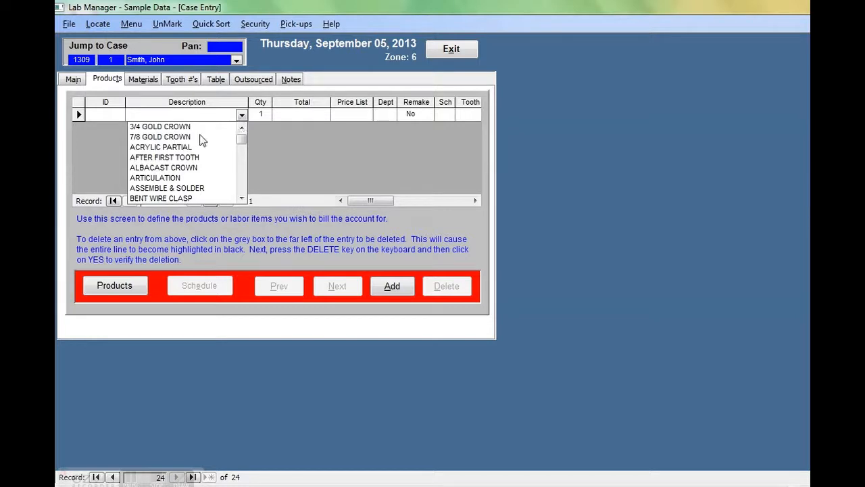
left_click(164, 158)
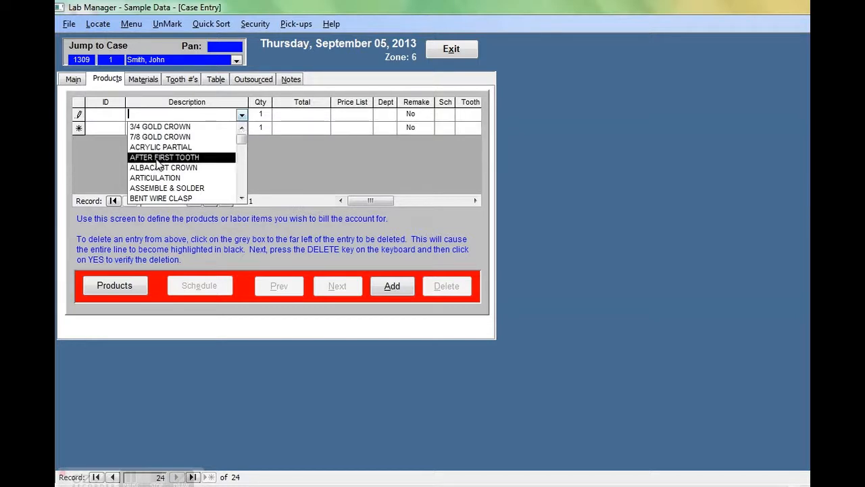
left_click(118, 115)
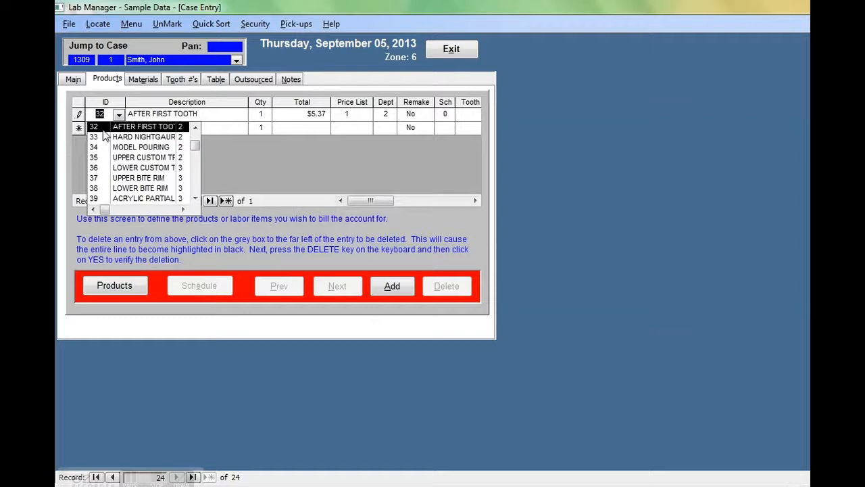
left_click(136, 158)
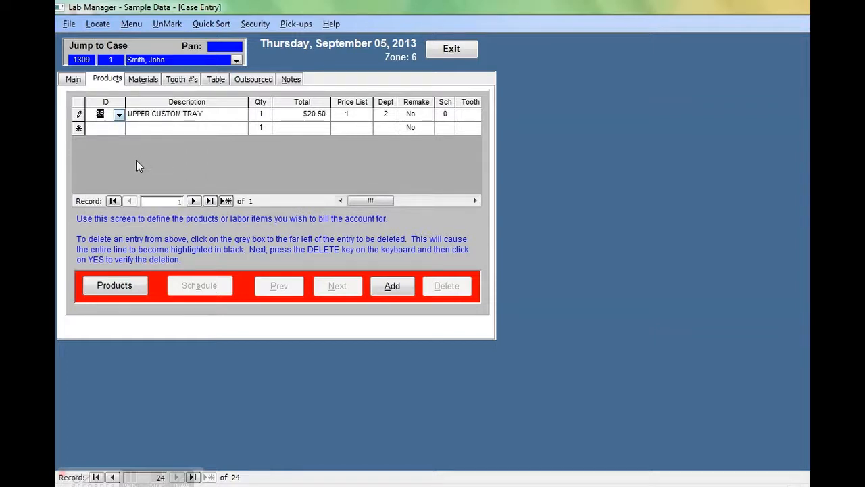
- Override the UPPER CUSTOM TRAY line's total with $25.00 and look at its Remake options
left_click(304, 115)
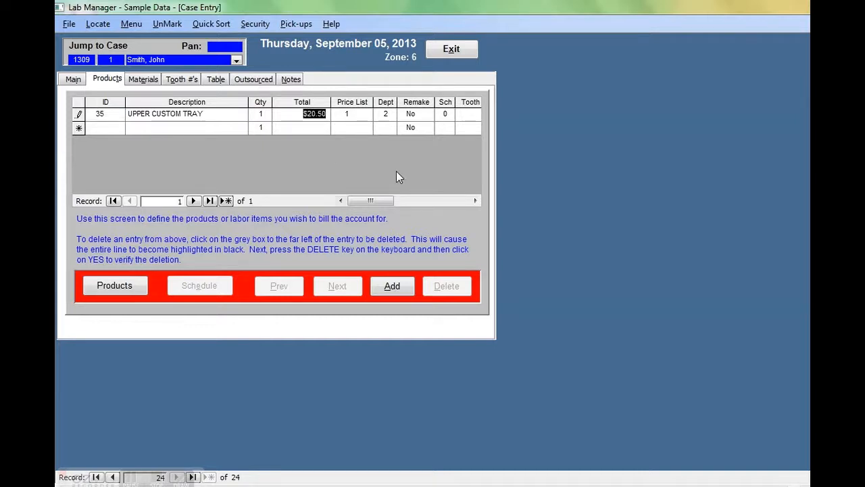
type("25")
key("Tab")
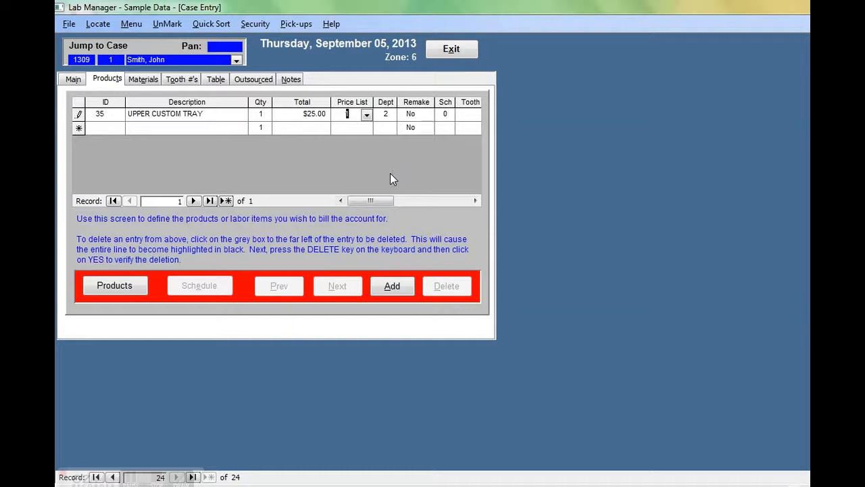
left_click(429, 116)
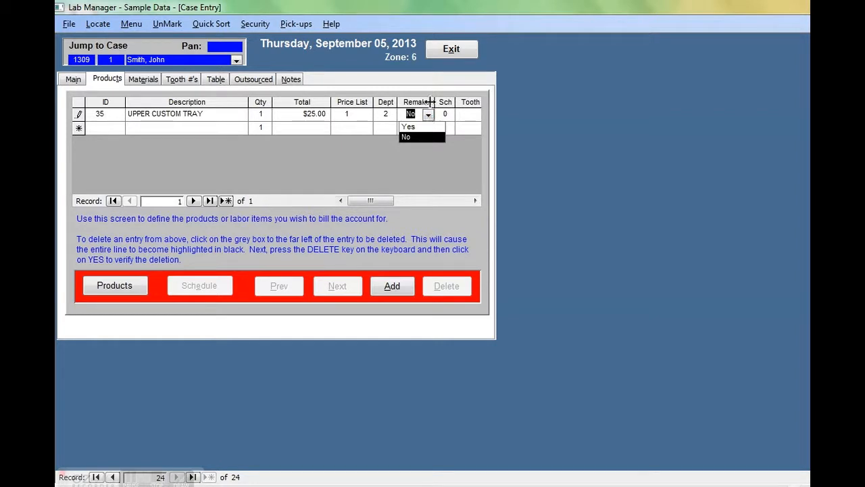
left_click(437, 88)
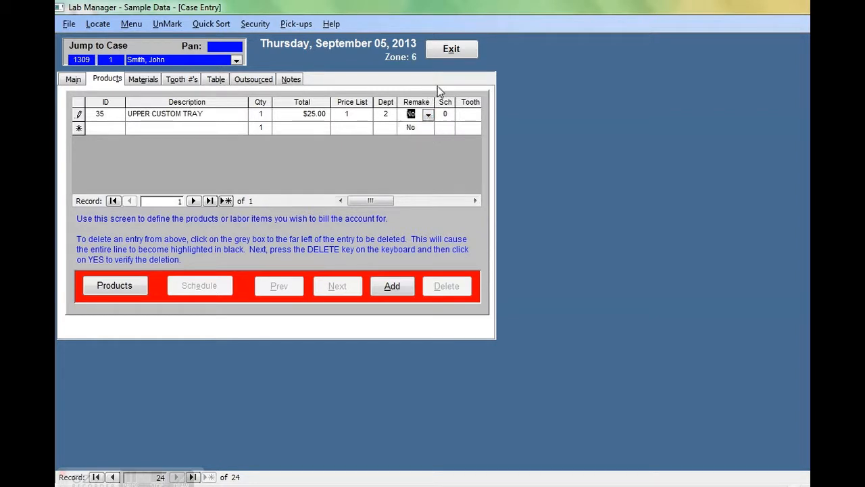
- Mark upper teeth 9 and 8 on the case's tooth chart
left_click(187, 80)
left_click(178, 114)
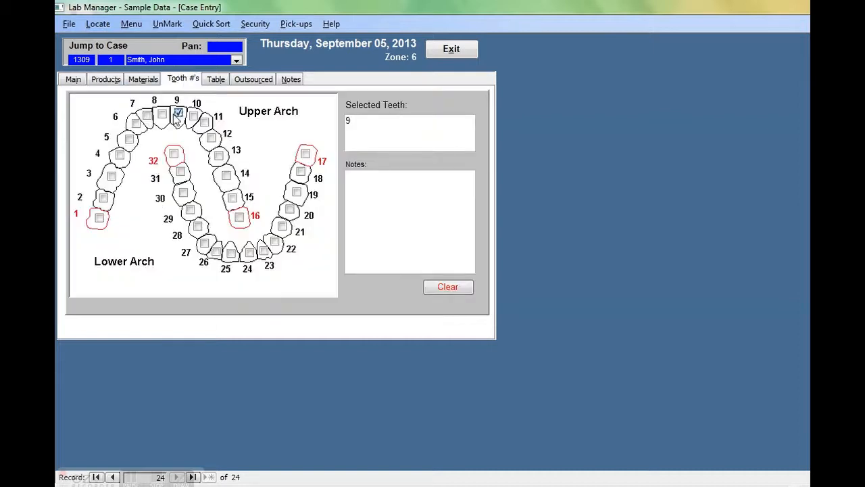
left_click(162, 114)
- Add 7/8 GOLD CROWN as a second product and narrow the Total column to reveal the tooth numbers
left_click(105, 79)
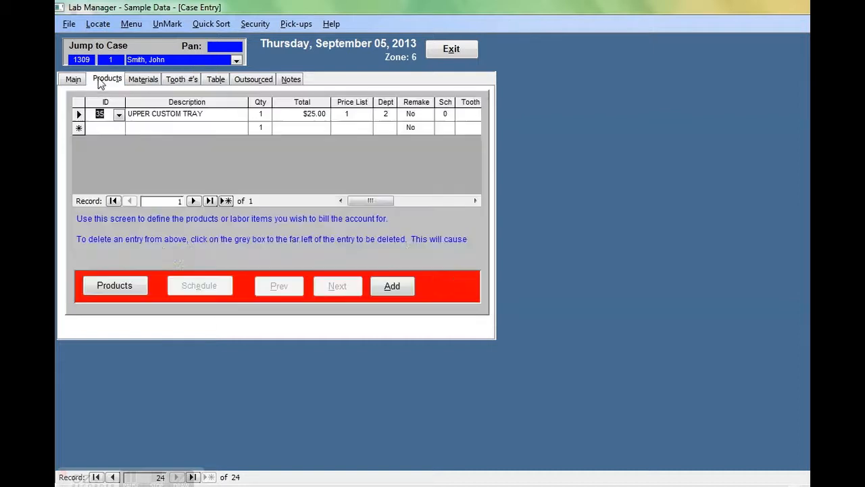
left_click(242, 129)
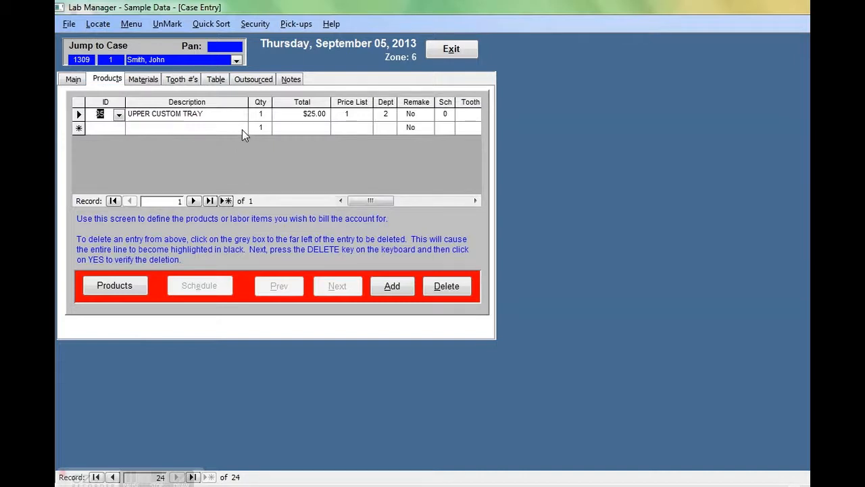
left_click(242, 129)
left_click(203, 150)
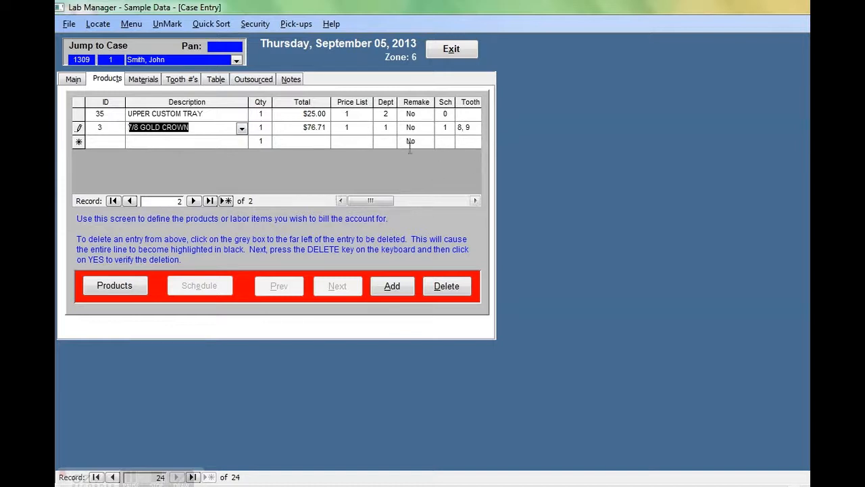
left_click_drag(328, 102, 304, 101)
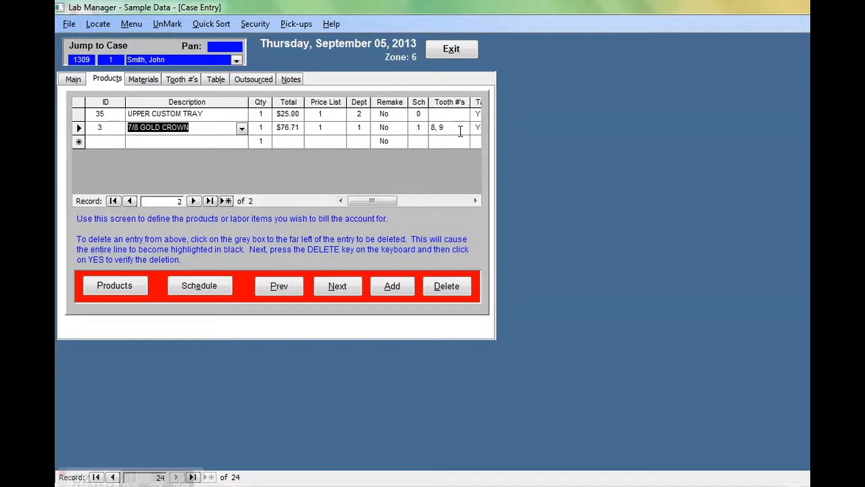
- Add the material ARGEN 77+ to the case with a quantity of .5
left_click(153, 80)
left_click(207, 114)
left_click(206, 114)
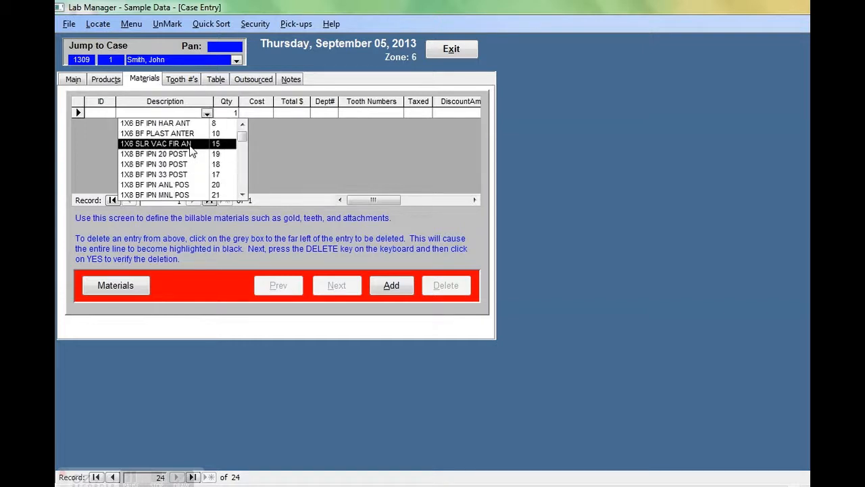
type("argen 77+")
key("Tab")
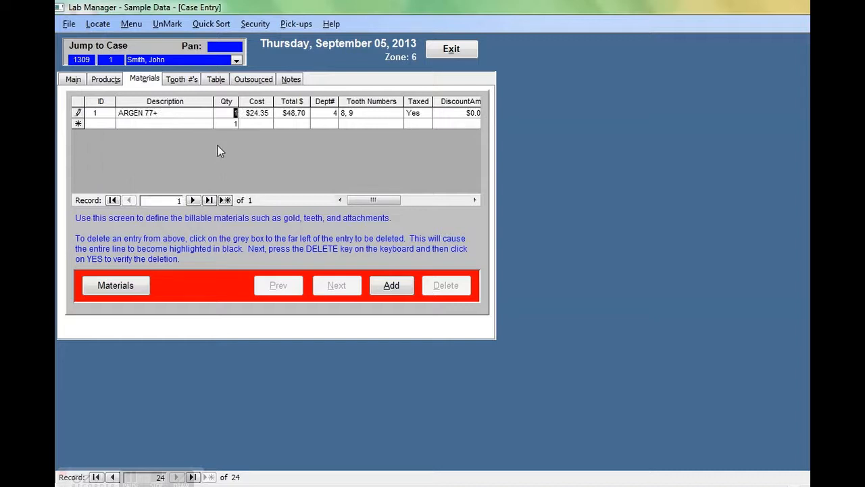
type(".5")
key("Tab")
- Review the case's totals on its main details, set its status to Closed, and exit Case Entry
left_click(74, 79)
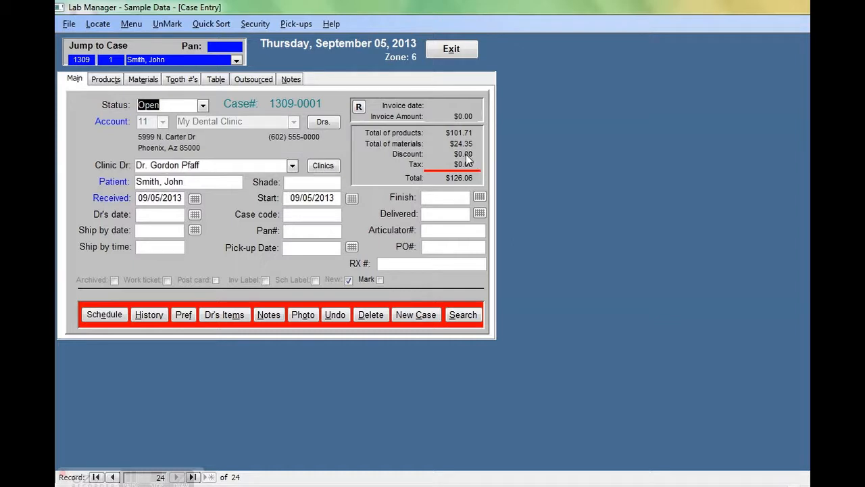
left_click(448, 53)
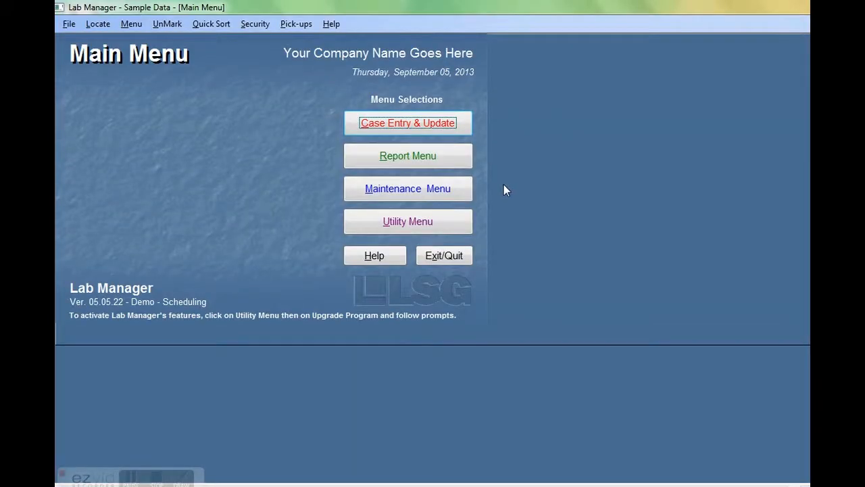
left_click(443, 128)
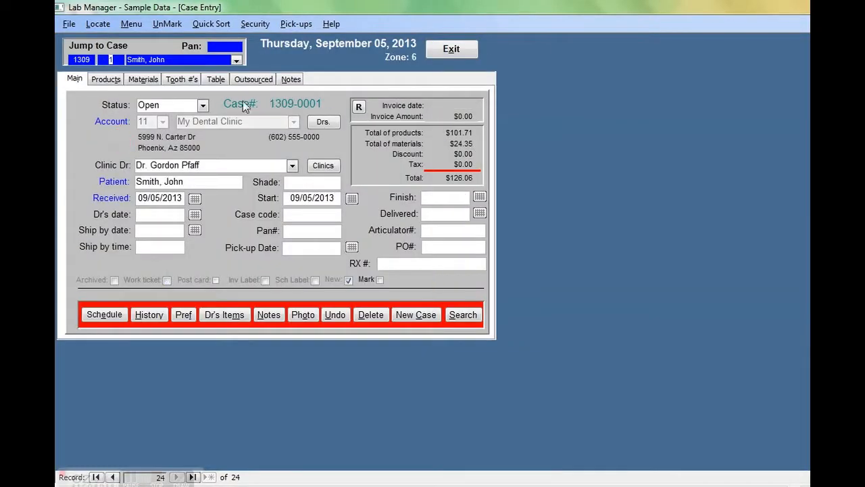
left_click(202, 106)
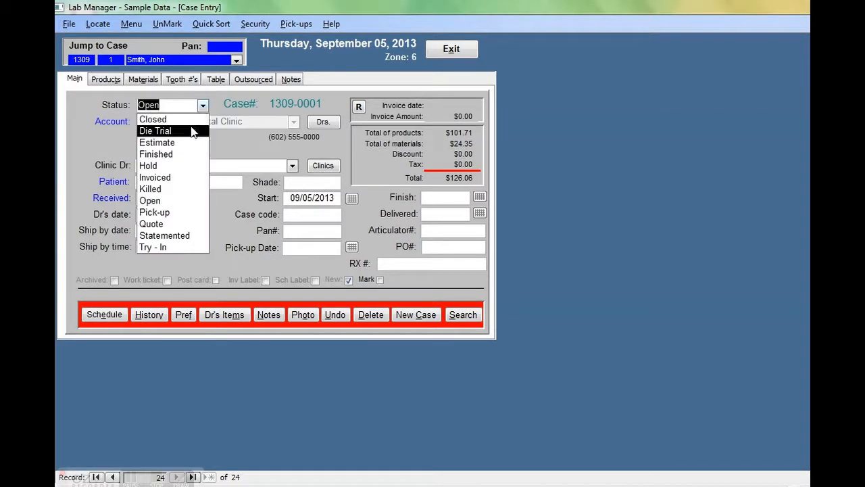
left_click(197, 121)
left_click(460, 50)
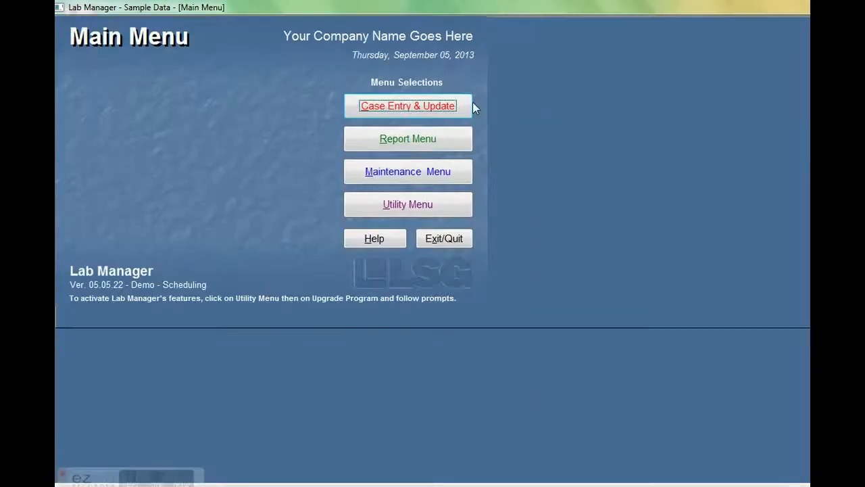
- Preview the invoices for all Closed cases, close the report, and confirm that they printed OK
left_click(409, 157)
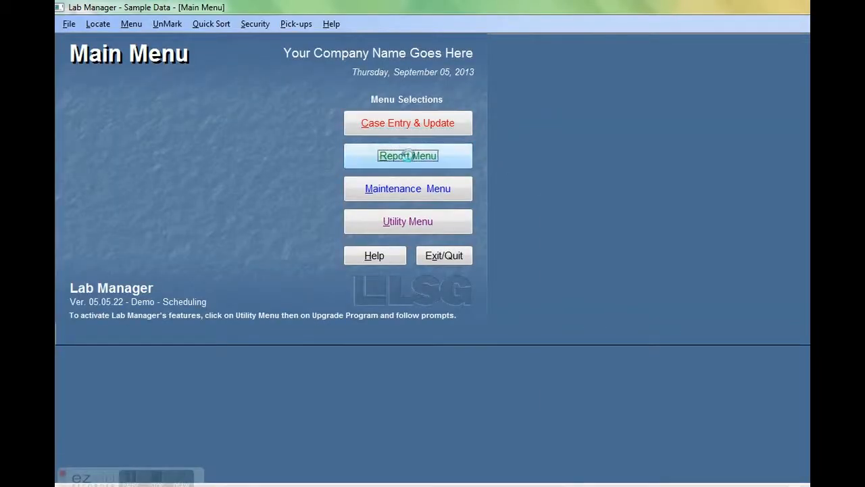
left_click(144, 154)
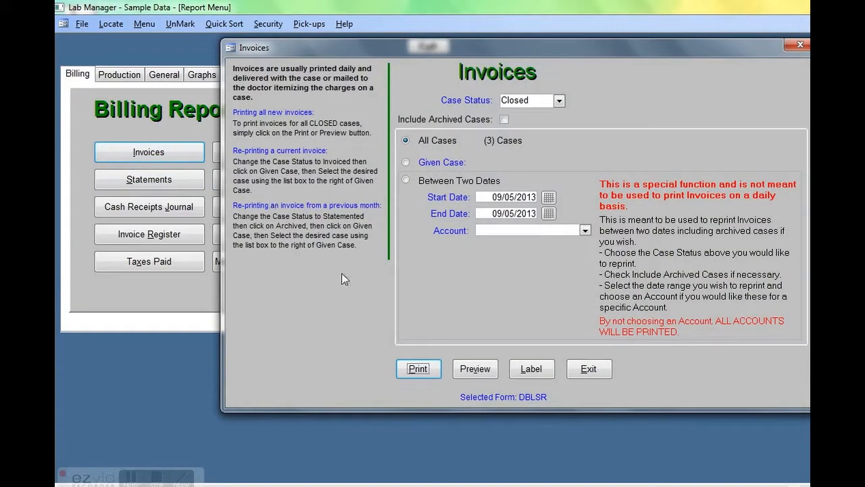
left_click(472, 370)
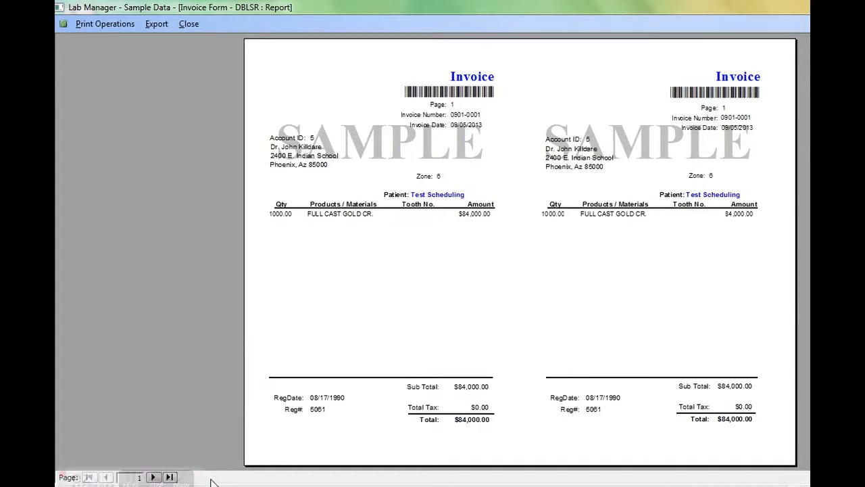
mouse_move(163, 476)
left_click(190, 25)
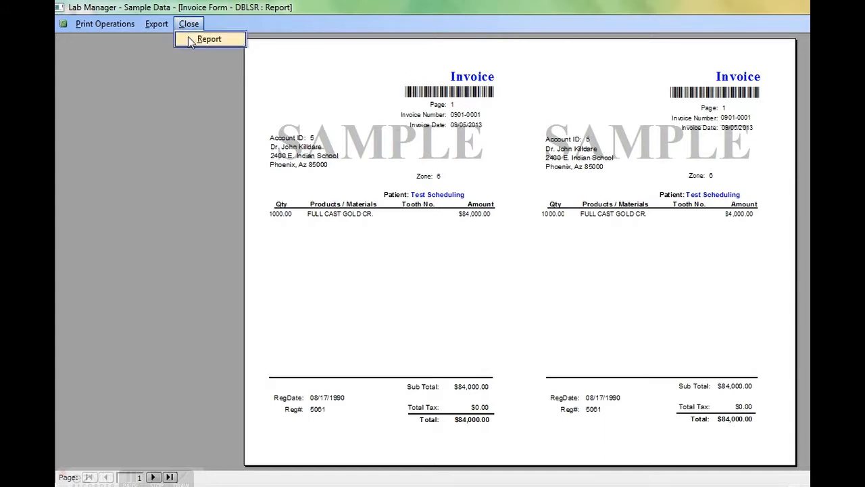
left_click(206, 39)
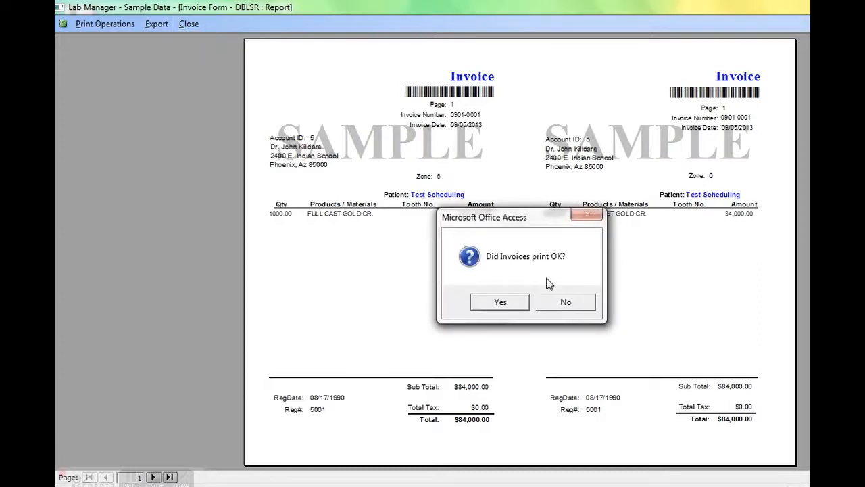
left_click(517, 304)
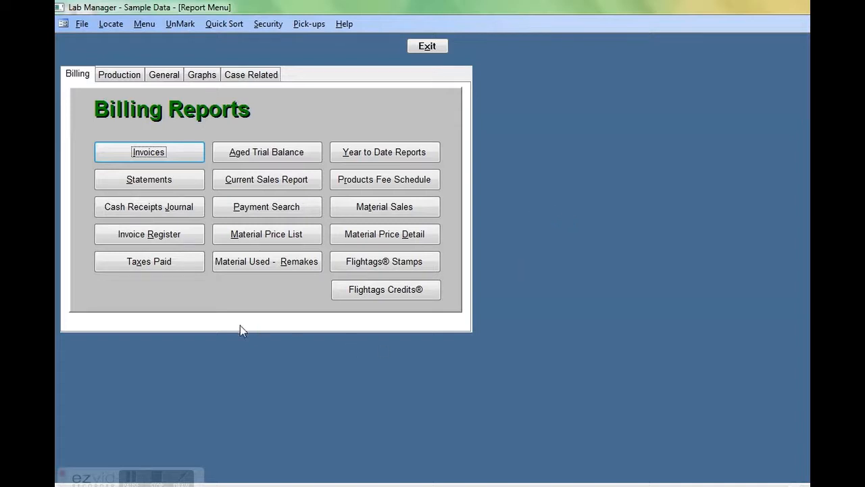
- Preview the Cash Receipts Journal for all unarchived items, examine its payments and totals, and close it
left_click(150, 209)
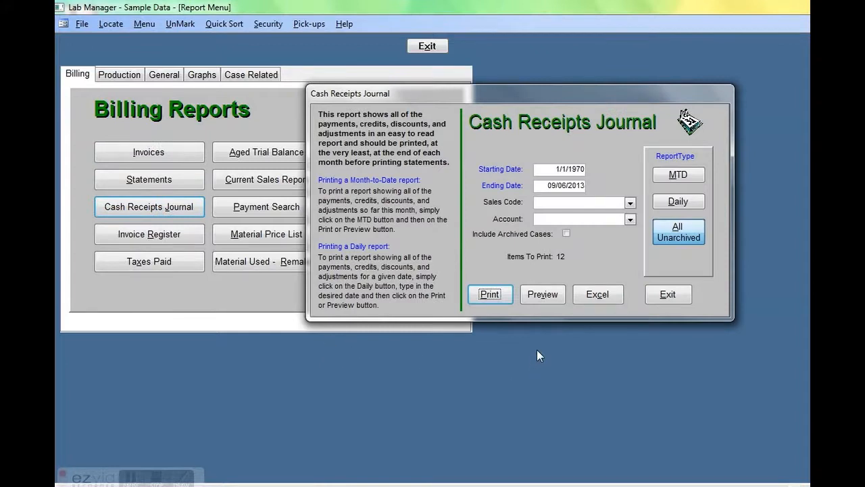
left_click(558, 295)
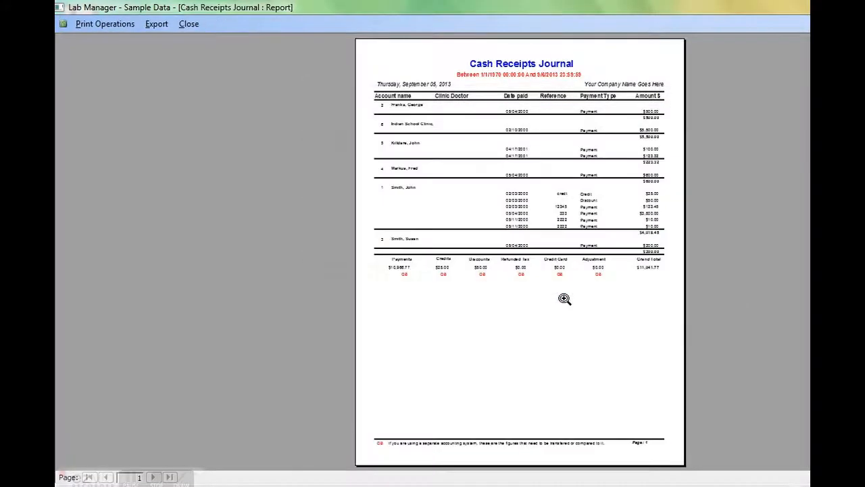
left_click(582, 196)
scroll(615, 277, "up", 1)
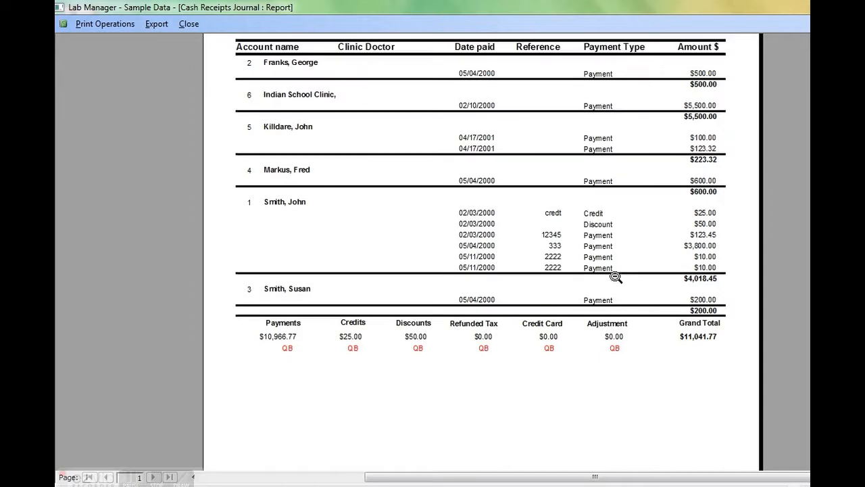
scroll(615, 276, "up", 1)
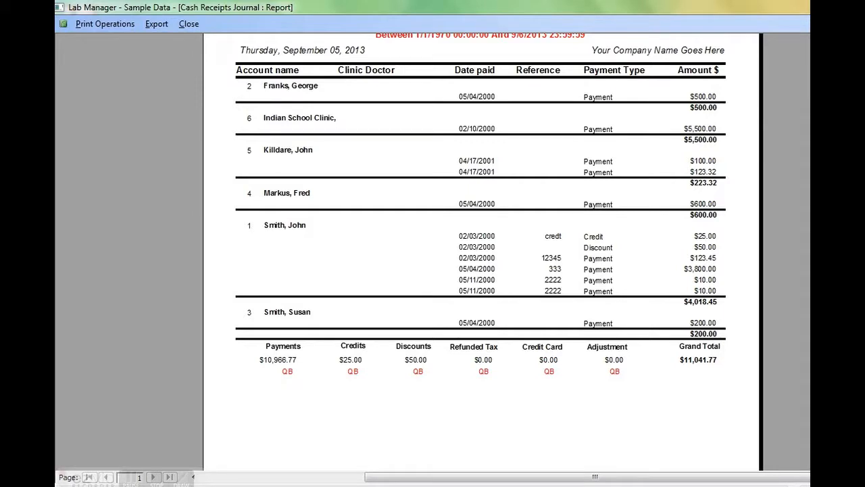
key("alt+c")
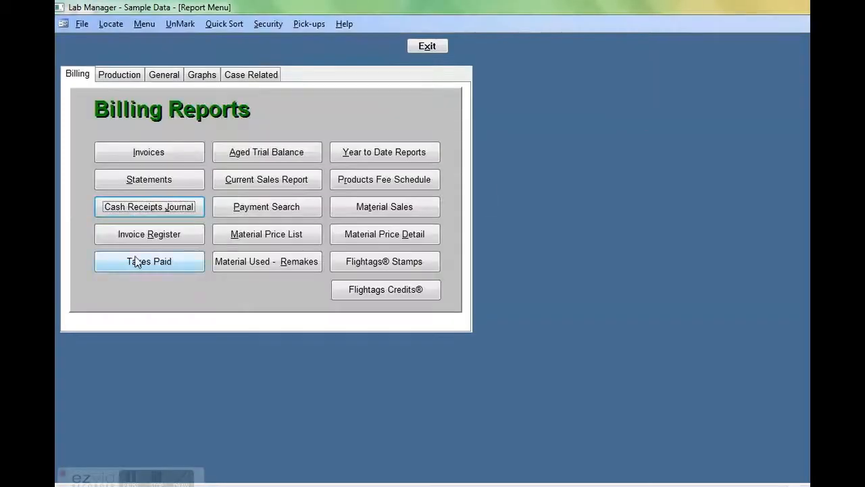
- Preview the Invoice Register, examine the listed invoices and their totals, and close the report
left_click(155, 238)
left_click(576, 310)
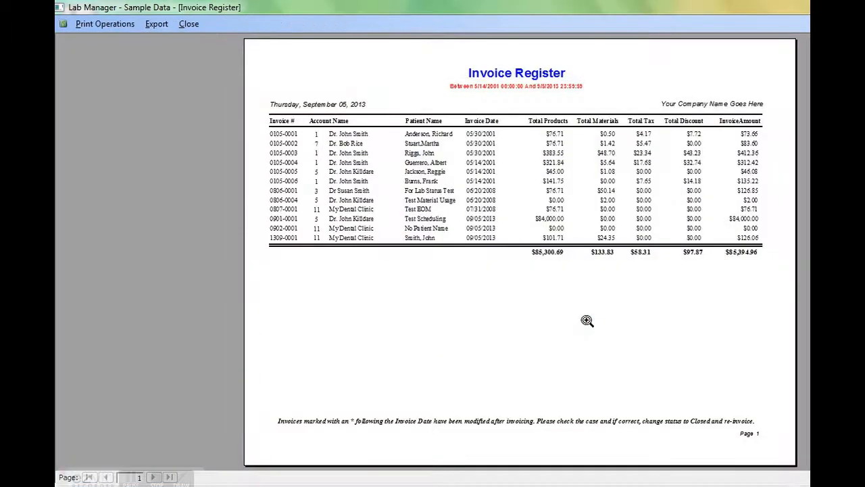
left_click(559, 249)
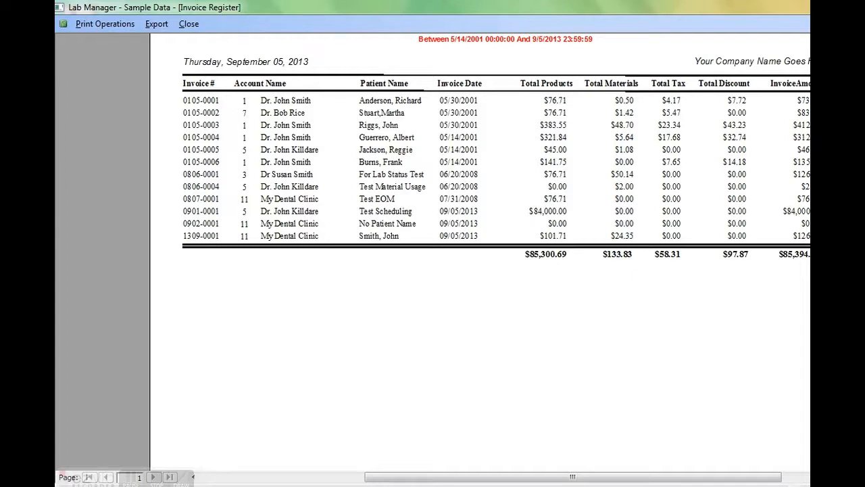
left_click(189, 23)
- Preview the Aged Trial Balance with service charges shown and accounts with no activity excluded, review the balances, and close it
left_click(244, 151)
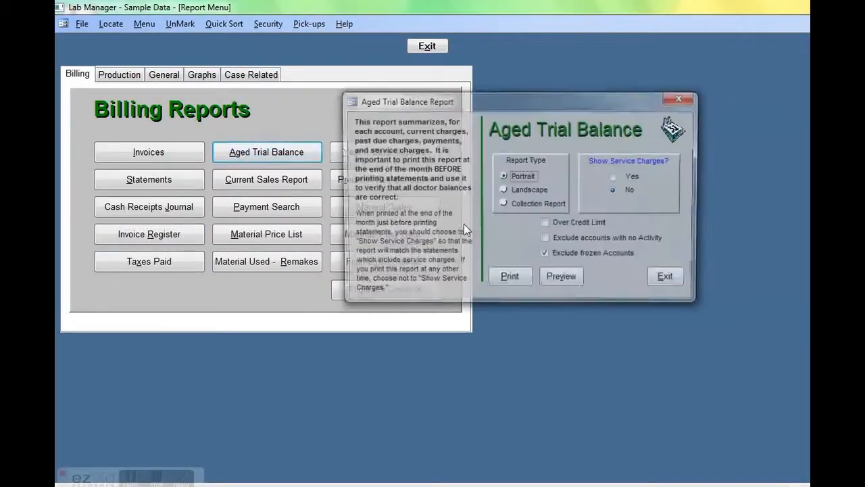
left_click(604, 245)
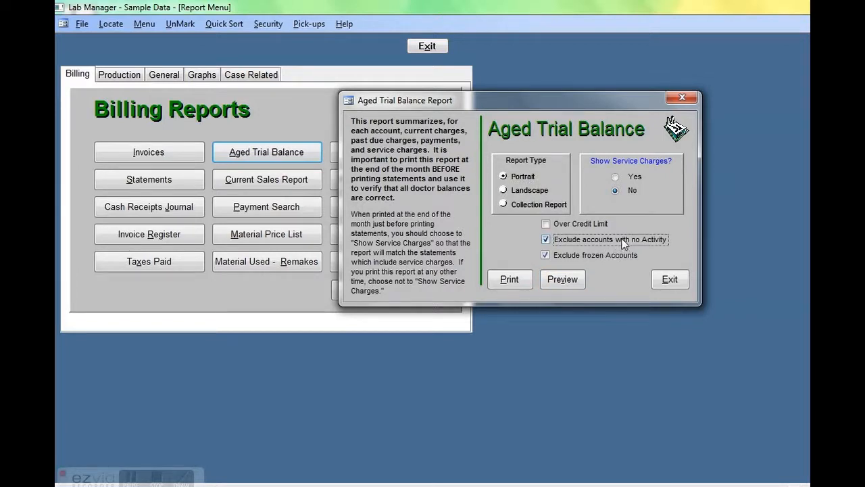
left_click(639, 181)
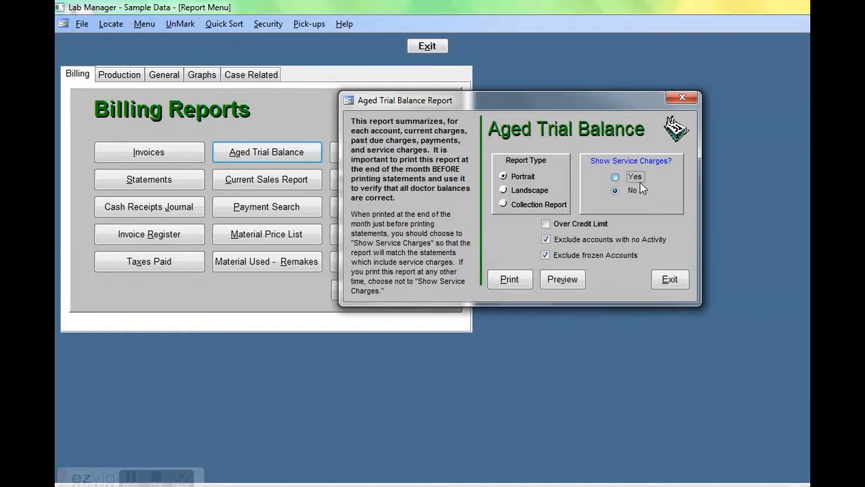
left_click(562, 280)
left_click(573, 281)
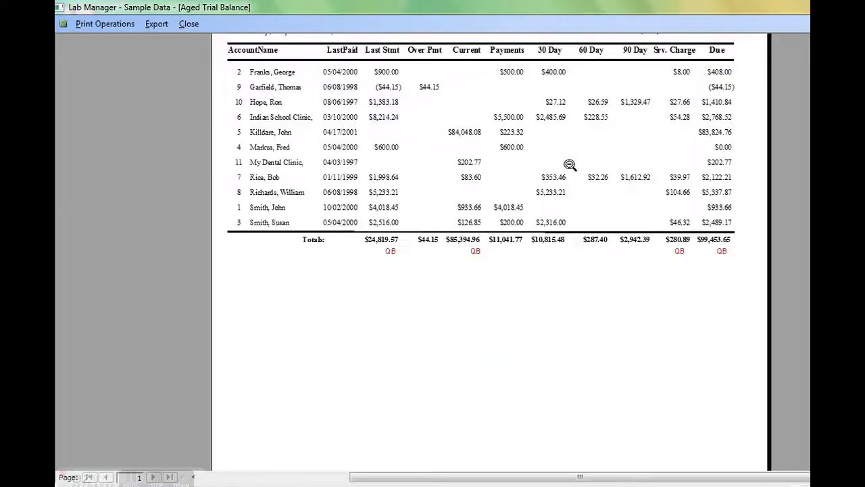
scroll(656, 335, "up", 1)
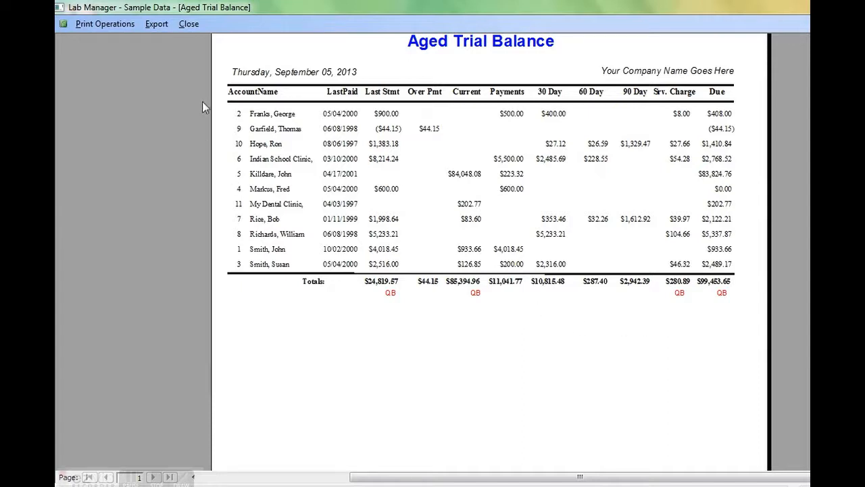
left_click(189, 24)
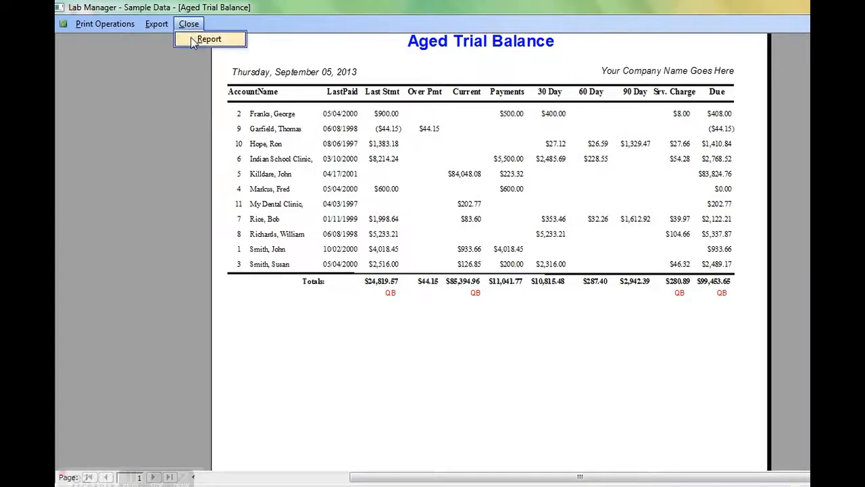
left_click(196, 38)
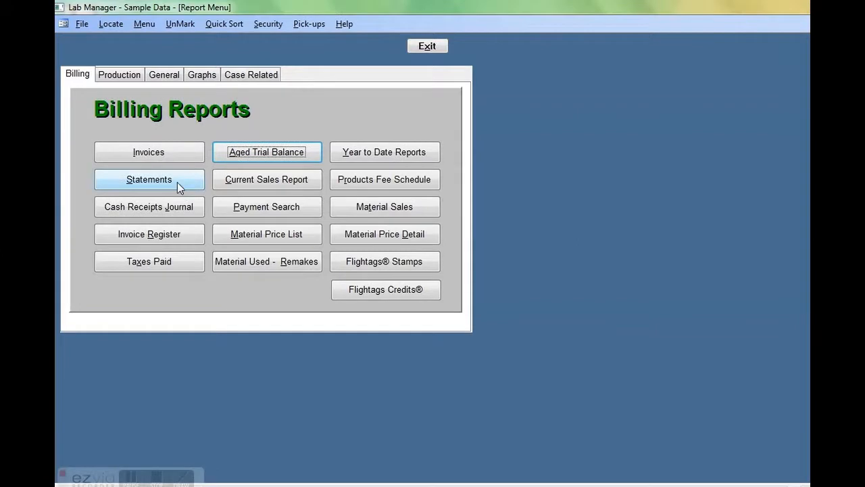
- Preview all current statements excluding accounts with a balance less than 1.00, examine the first statement, and close the report
left_click(176, 180)
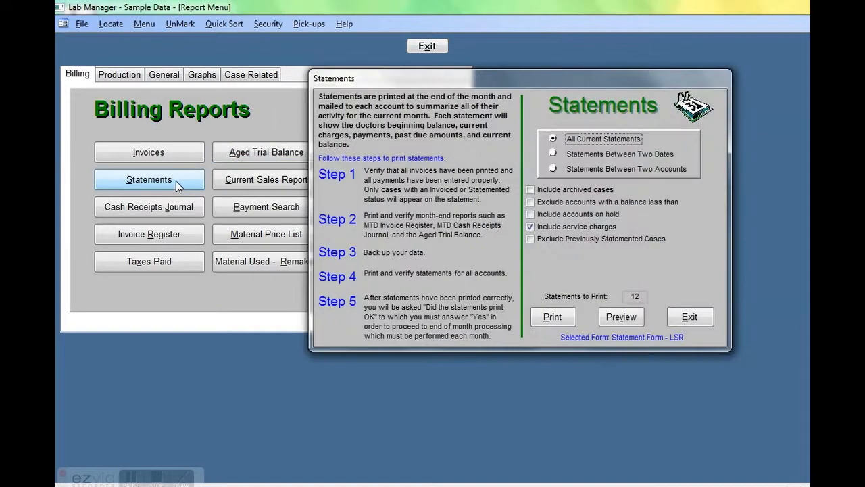
left_click(584, 202)
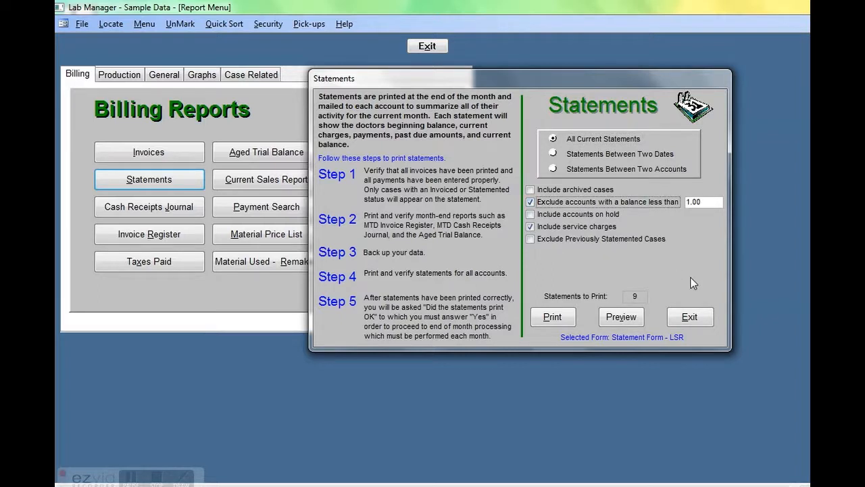
left_click(623, 320)
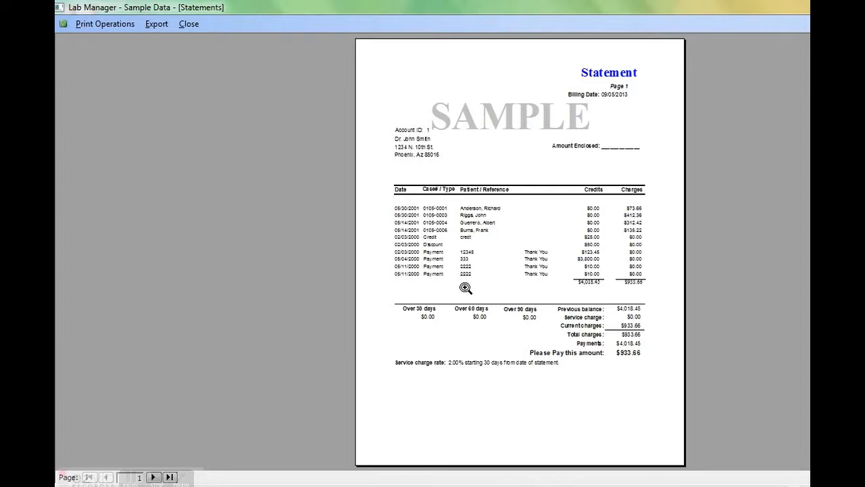
left_click(650, 331)
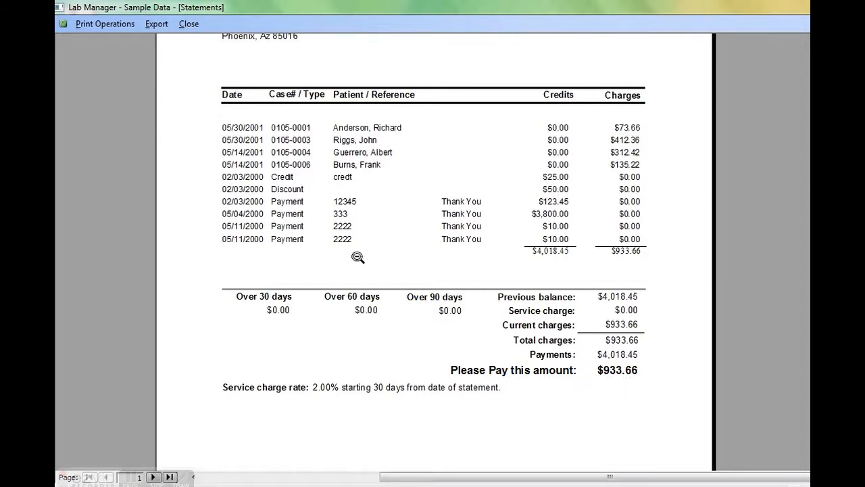
left_click(189, 25)
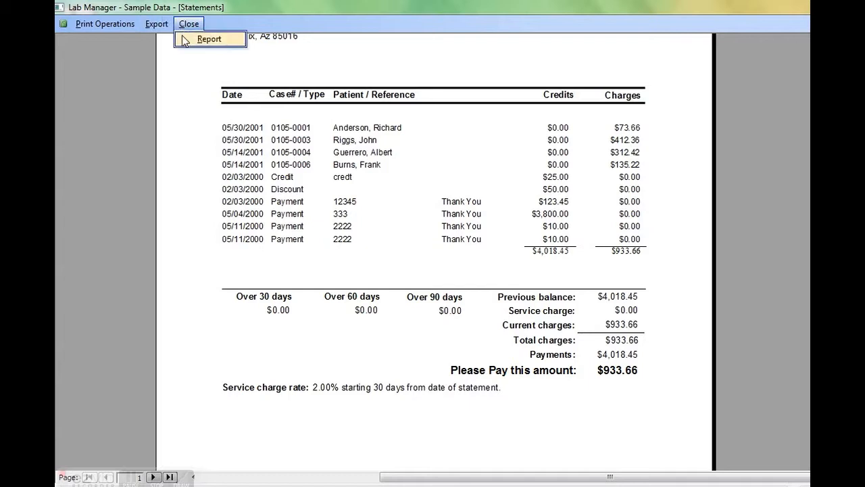
left_click(196, 39)
left_click(576, 304)
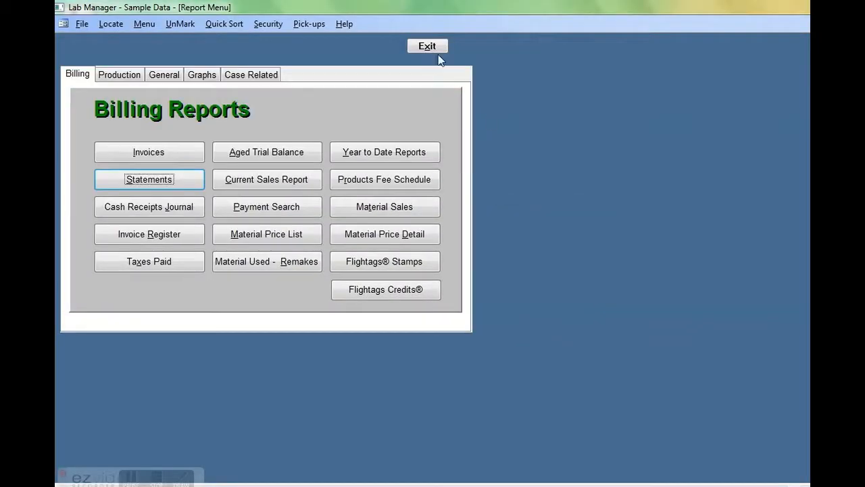
- Leave the reports and open the payments of the My Dental Clinic account in account maintenance
left_click(434, 49)
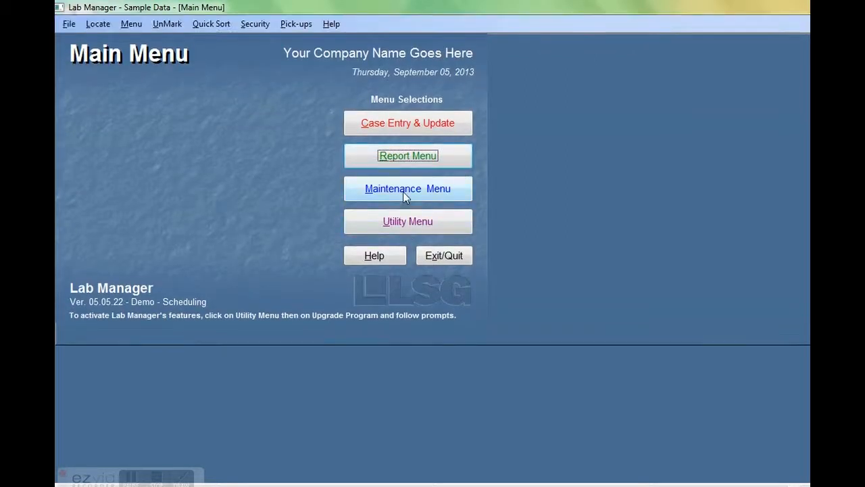
left_click(404, 193)
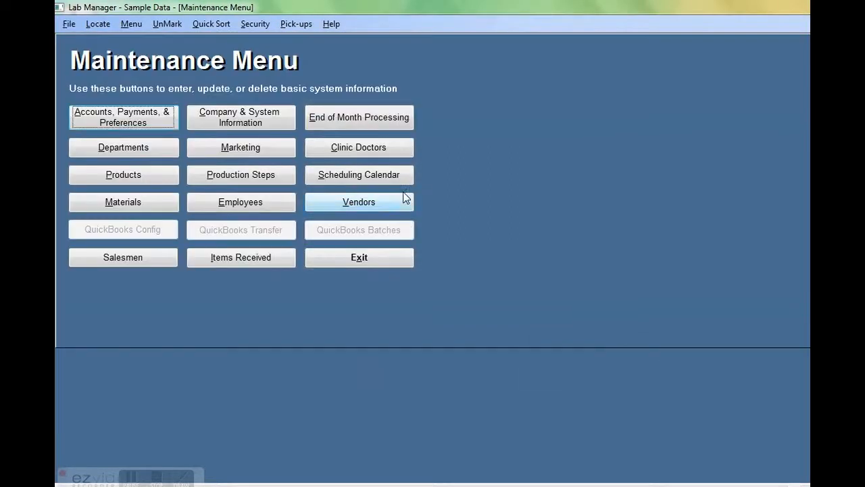
left_click(135, 115)
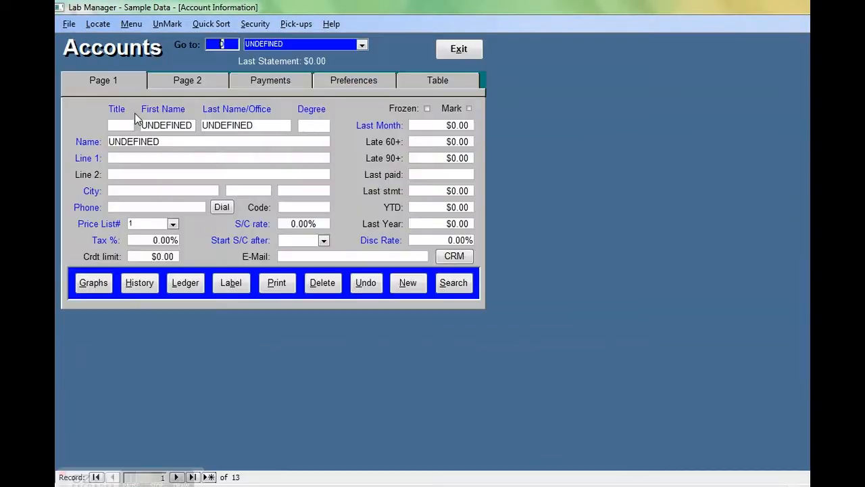
left_click(362, 44)
left_click(318, 65)
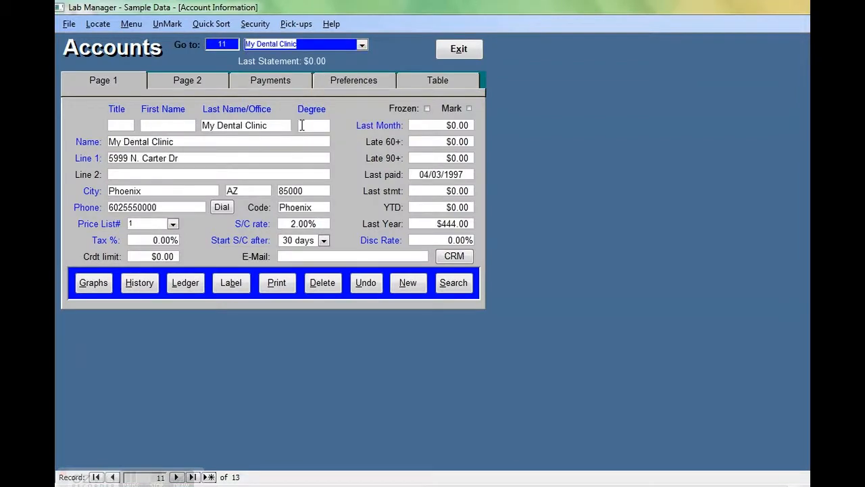
left_click(286, 84)
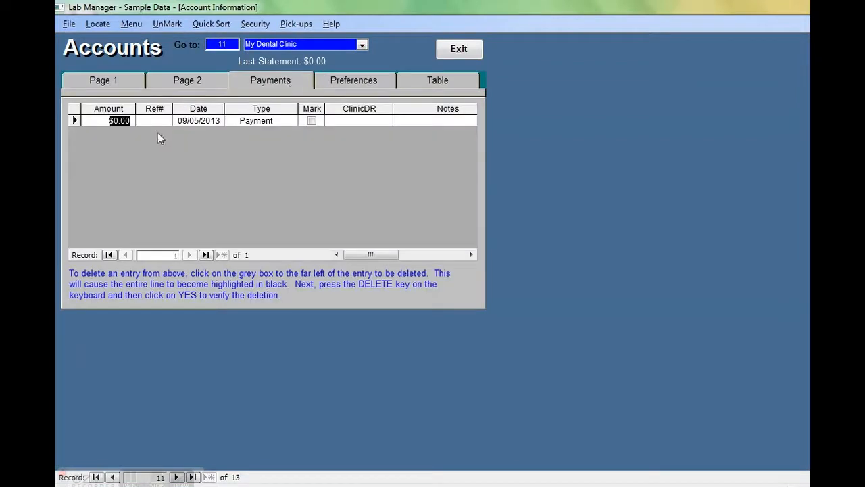
- Enter a $100.00 payment with reference number 1234 and type Credit Card, and move on to a new payment line
type("100")
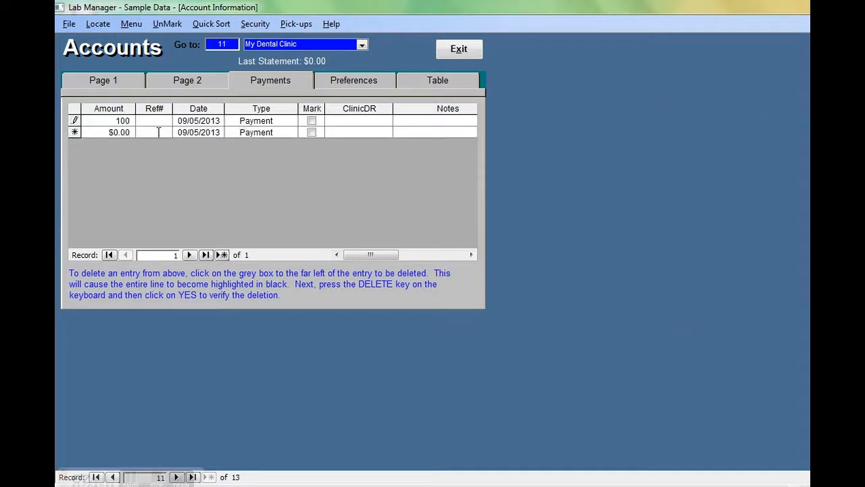
key("Tab")
type("1234")
left_click(292, 121)
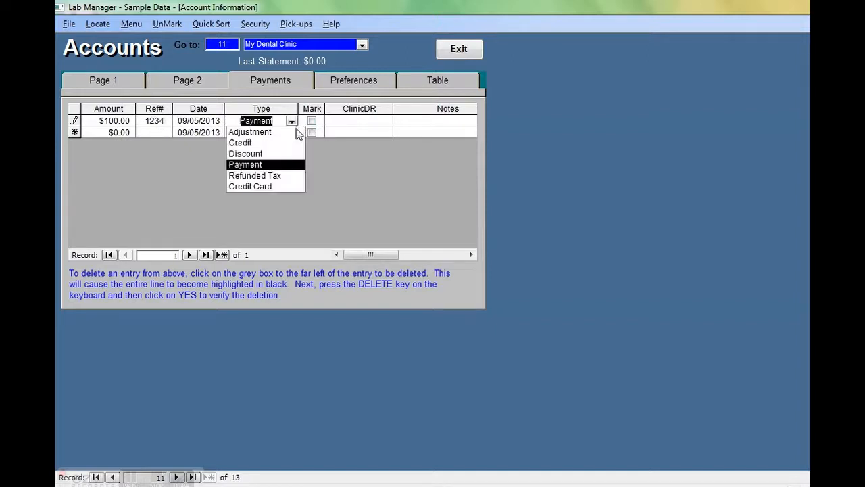
left_click(272, 192)
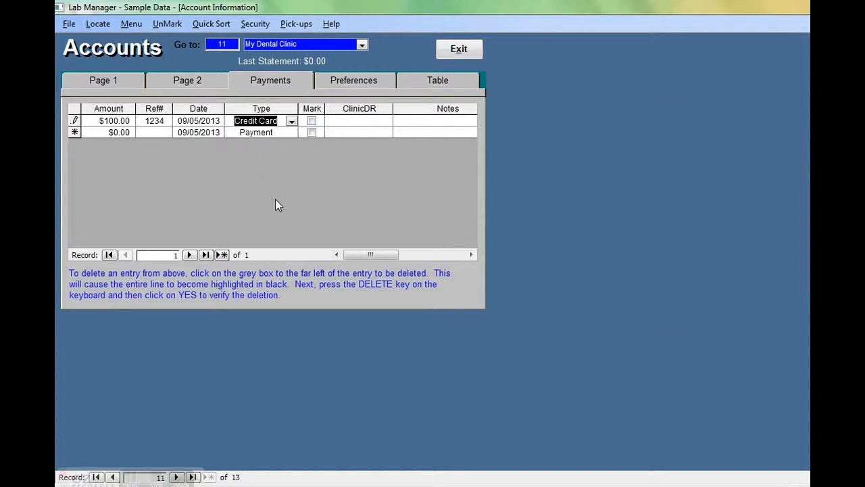
left_click(98, 132)
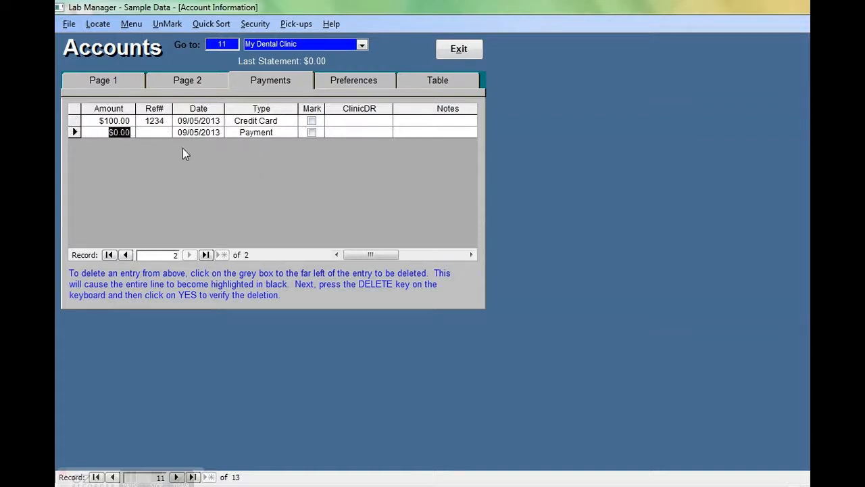
- Enter a second payment of $500.00 with reference visa and type Credit Card for the account
type("500")
key("Tab")
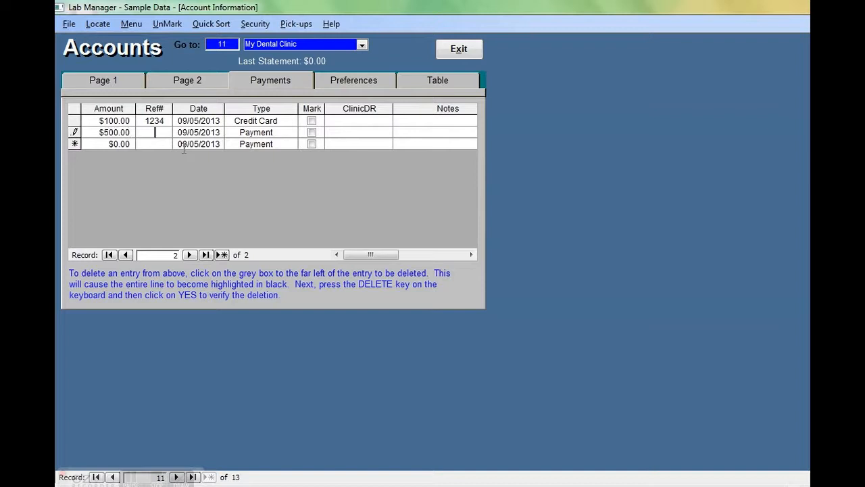
type("visa")
left_click(293, 134)
left_click(265, 197)
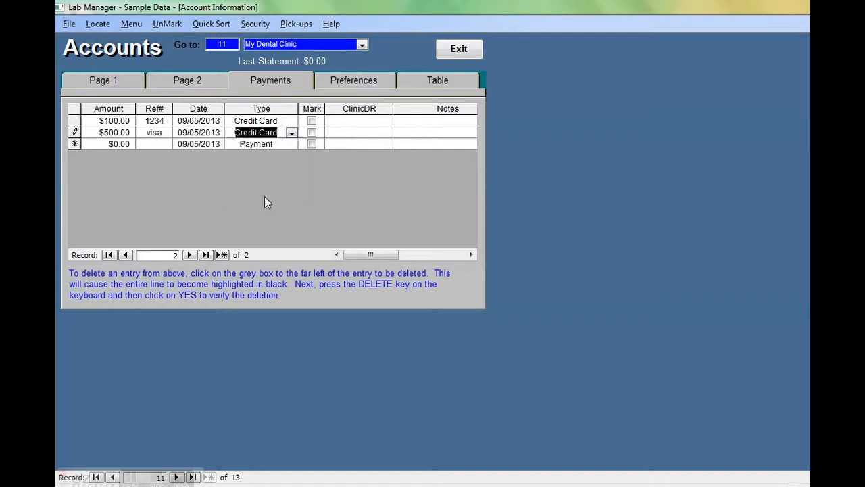
- Set the My Dental Clinic account's tax rate to 8% and its service charge rate to 2%
left_click(116, 81)
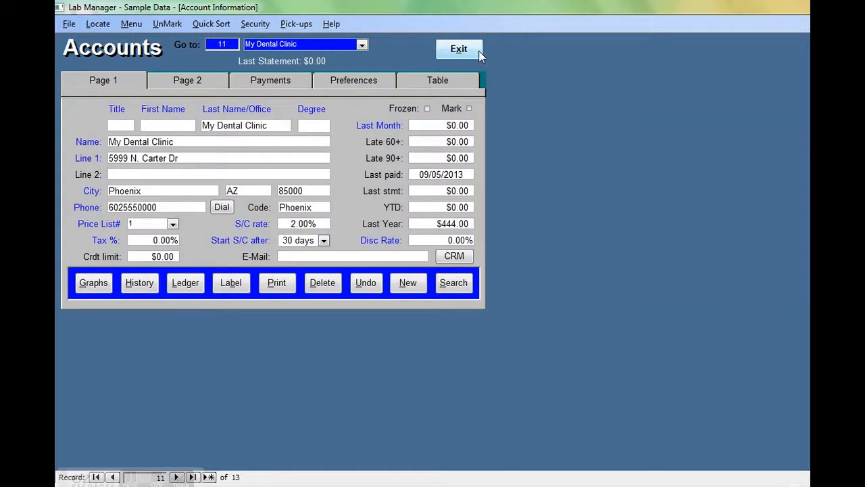
left_click(257, 157)
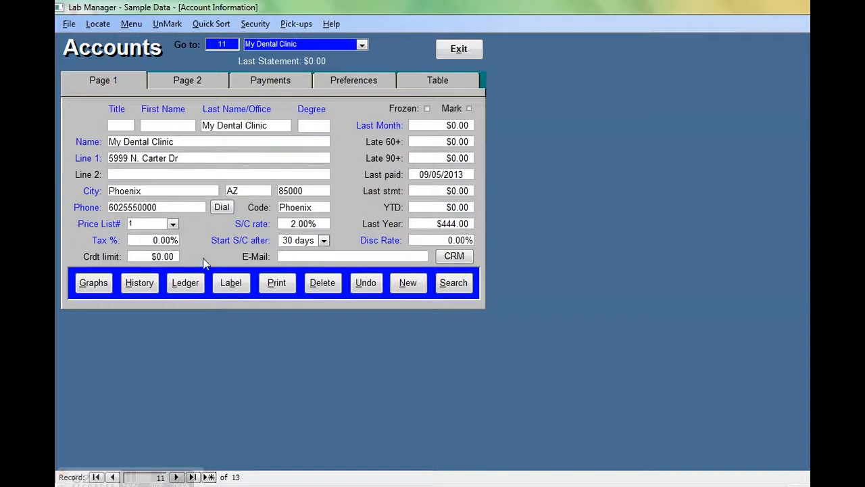
left_click_drag(153, 240, 209, 247)
type("8")
key("Return")
left_click(247, 225)
type(".02")
key("Return")
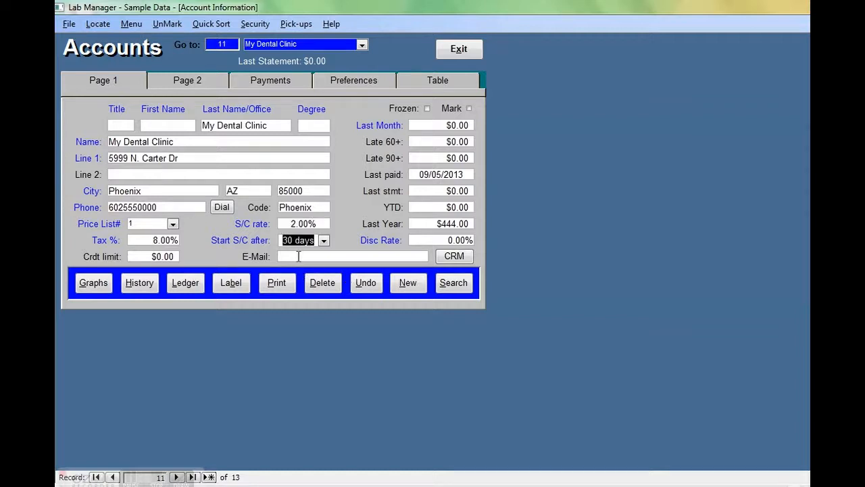
- Add the account preference "type gold" for the Ceramics department and close the account
left_click(177, 81)
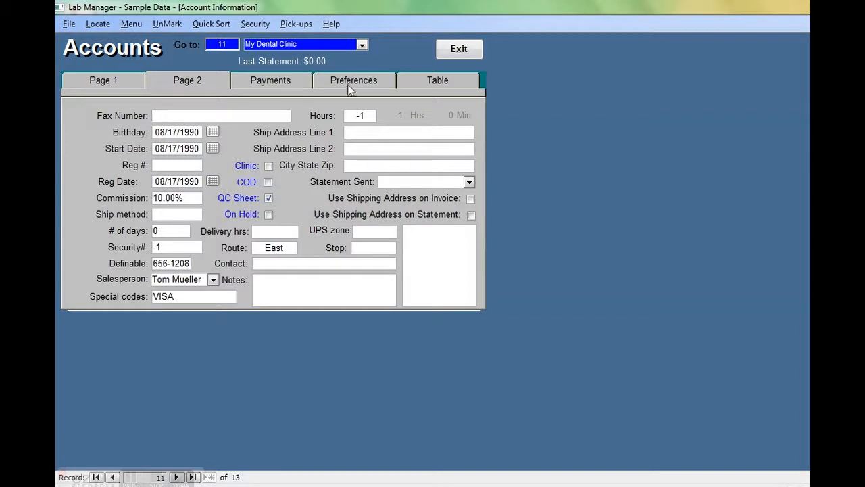
left_click(299, 82)
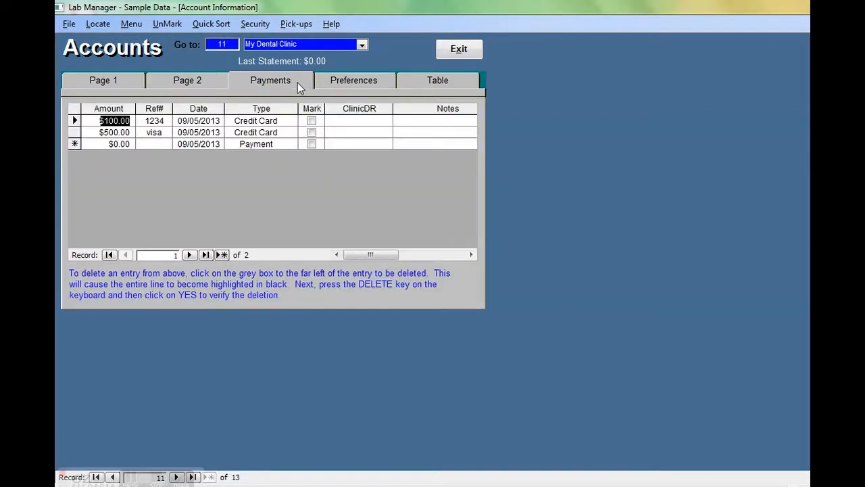
left_click(347, 87)
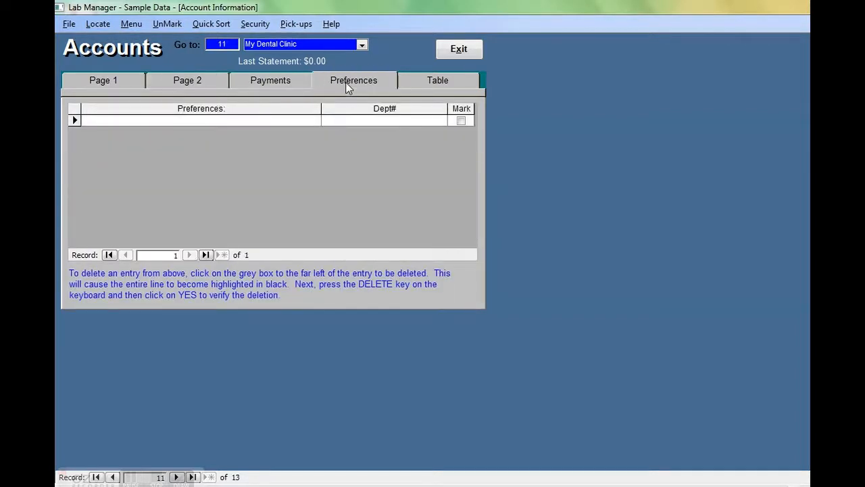
type("type gold")
left_click(440, 119)
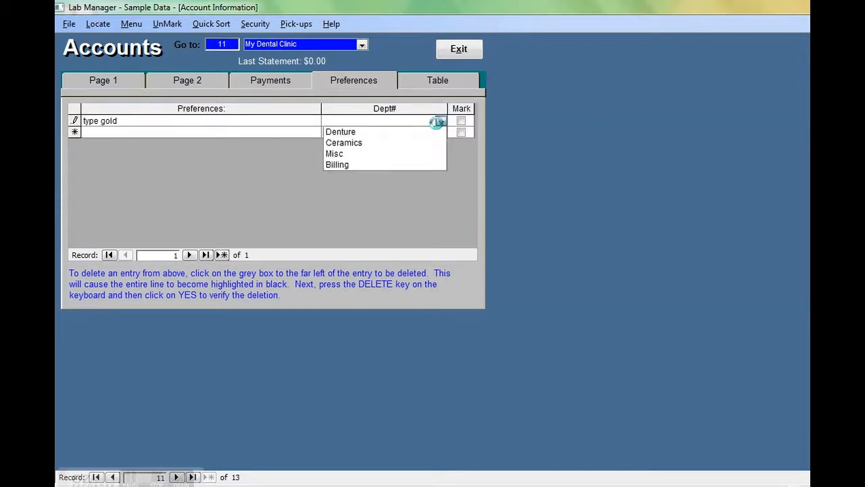
left_click(393, 143)
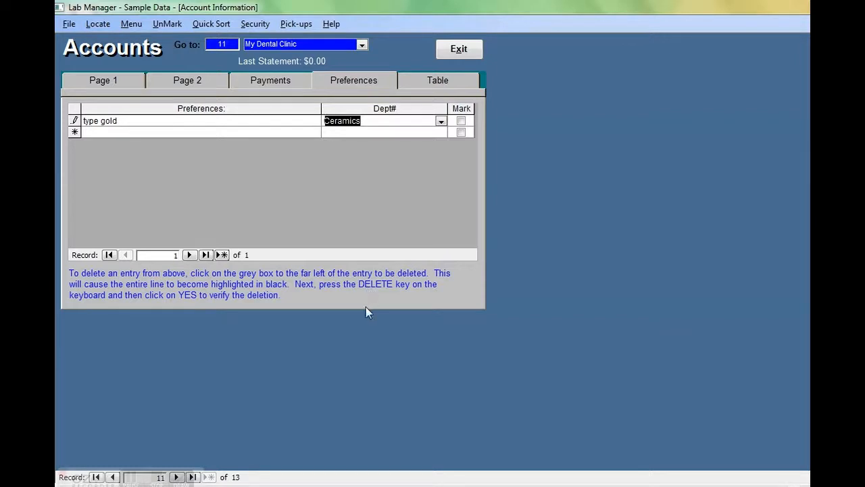
left_click(138, 87)
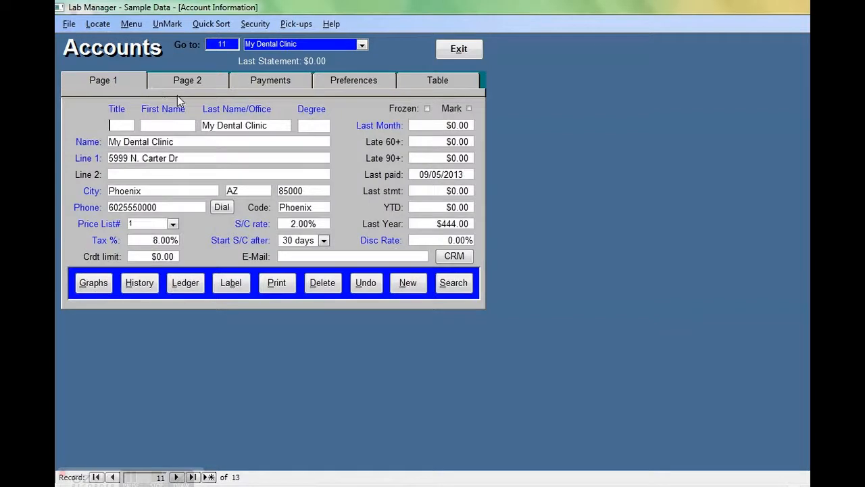
left_click(468, 50)
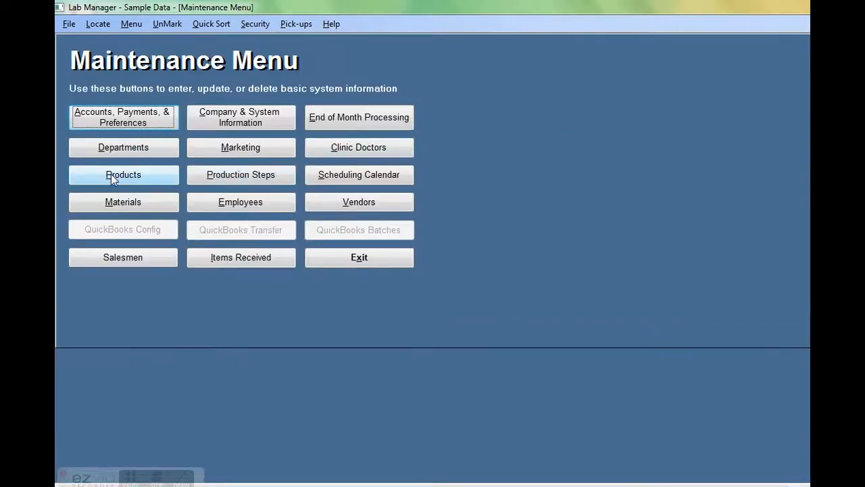
- Open product maintenance and set Price#12 of the FULL CAST GOLD CR. product to $150
left_click(113, 177)
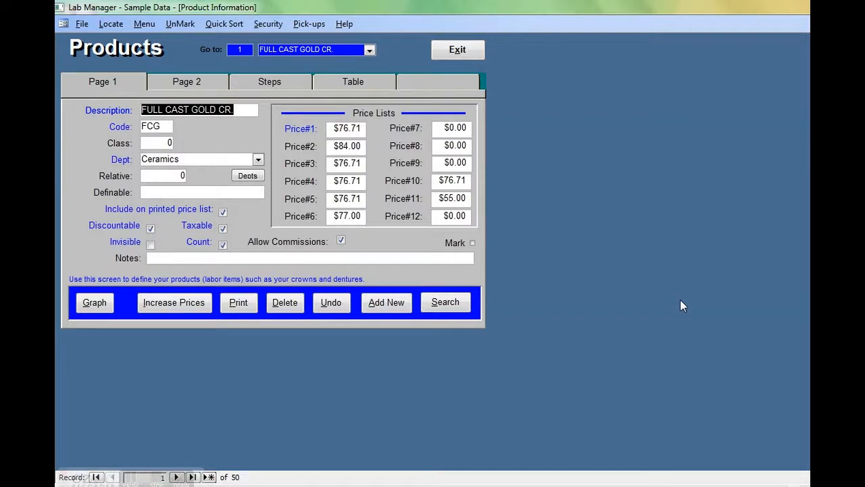
left_click(444, 217)
left_click_drag(444, 216, 494, 220)
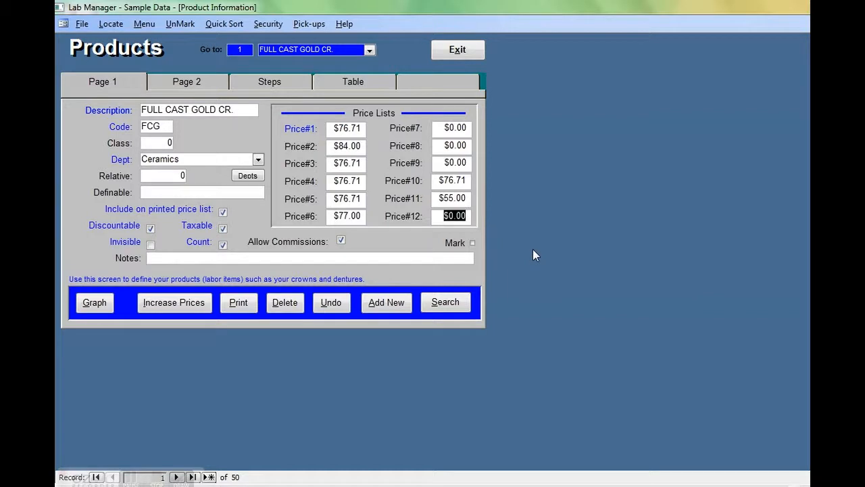
type("150")
- Review the product's unit count history and assigned production steps, and close product maintenance
left_click(176, 86)
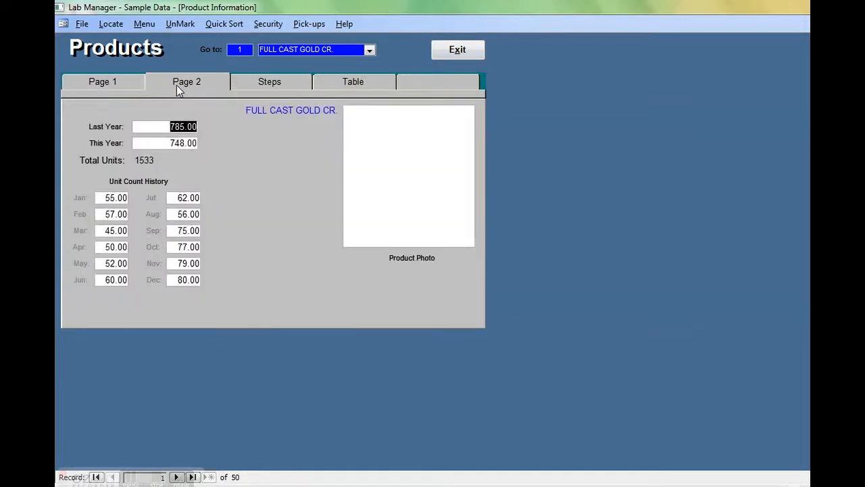
left_click(266, 81)
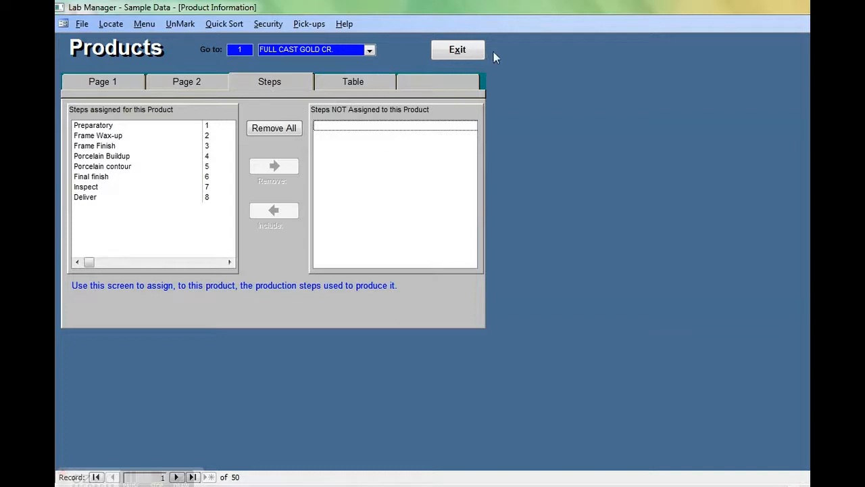
left_click(475, 55)
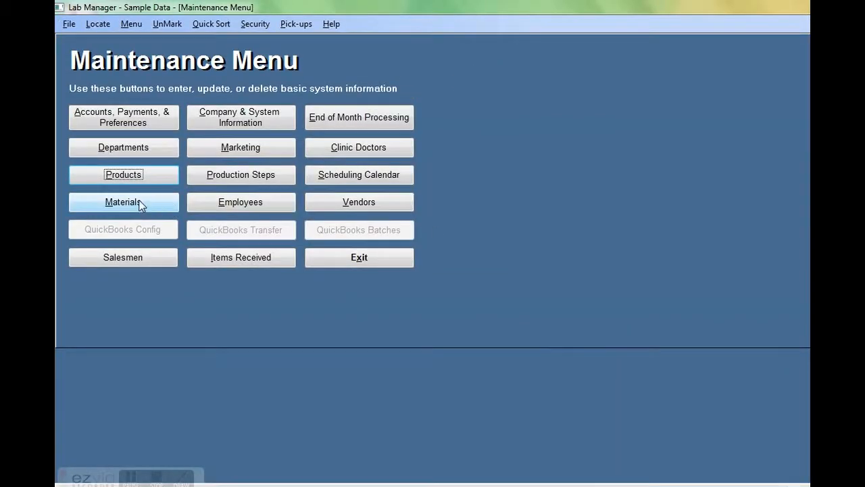
- Increase the stock of the ARGEN 77+ material by 100 GR and close material maintenance
left_click(124, 201)
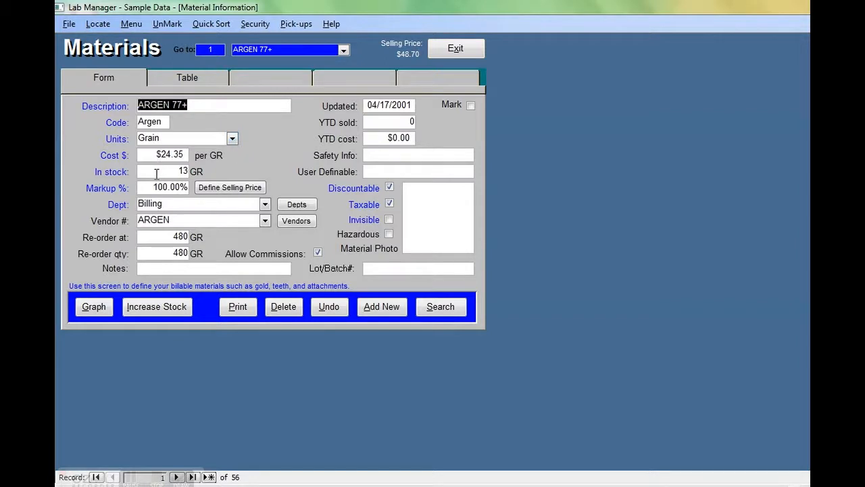
left_click(179, 169)
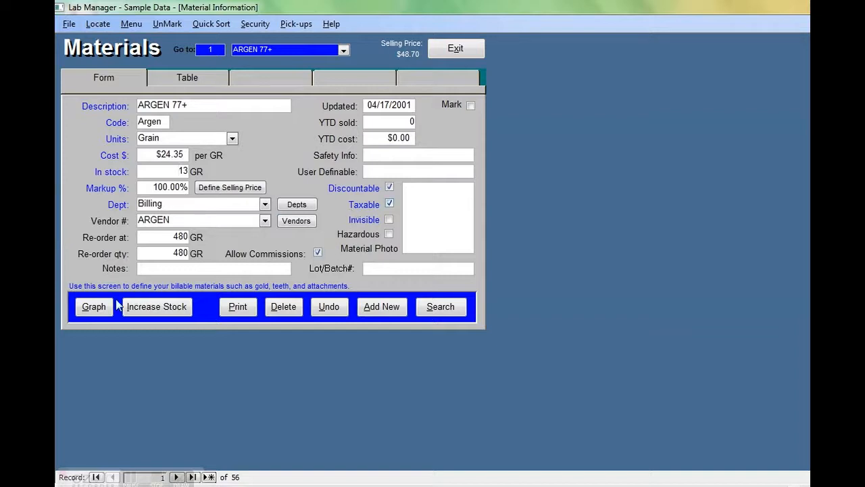
left_click(156, 311)
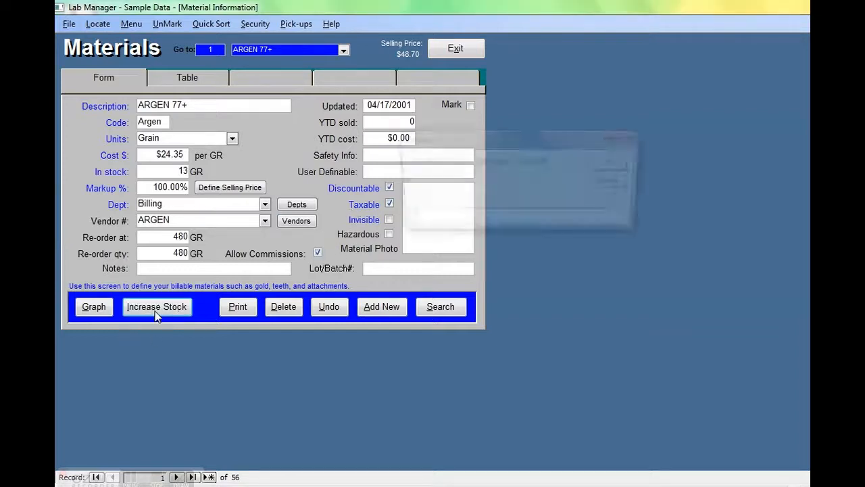
type("100")
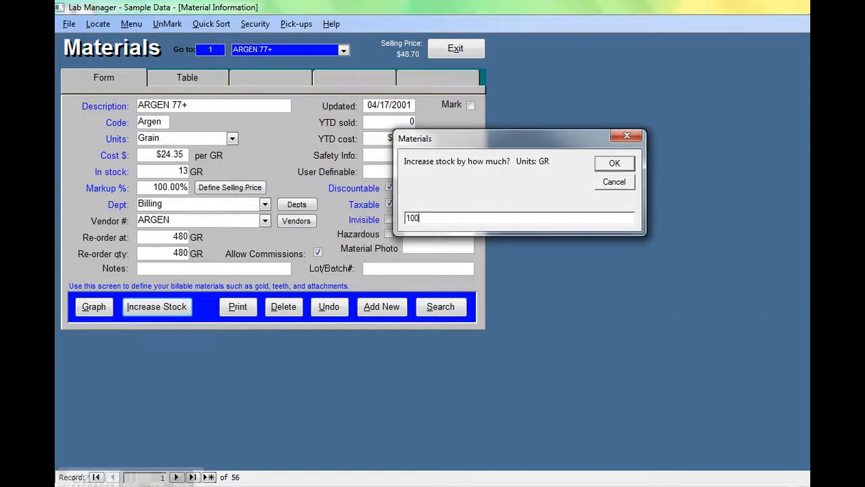
left_click(629, 164)
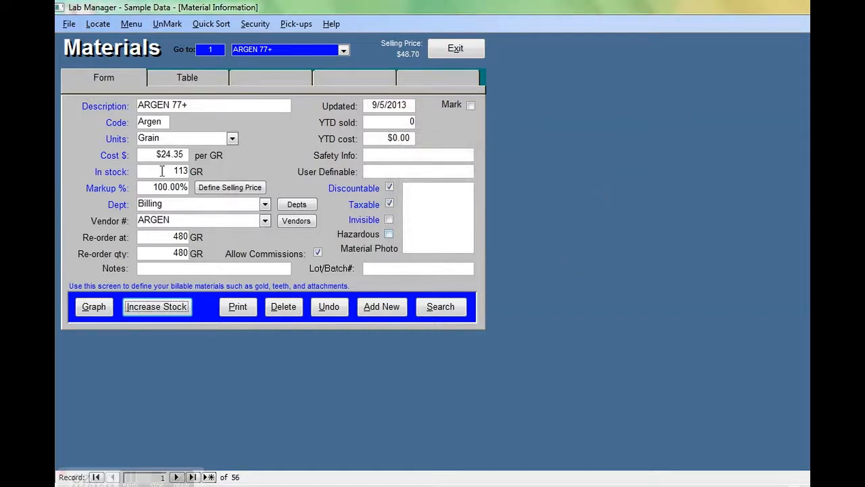
left_click(455, 50)
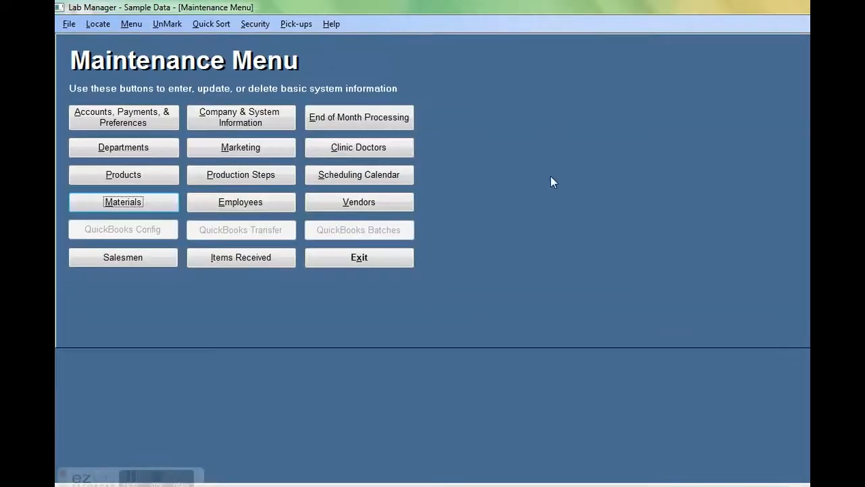
- Look through the available billing, production, general, graph and case-related reports, and return to the main menu
left_click(381, 262)
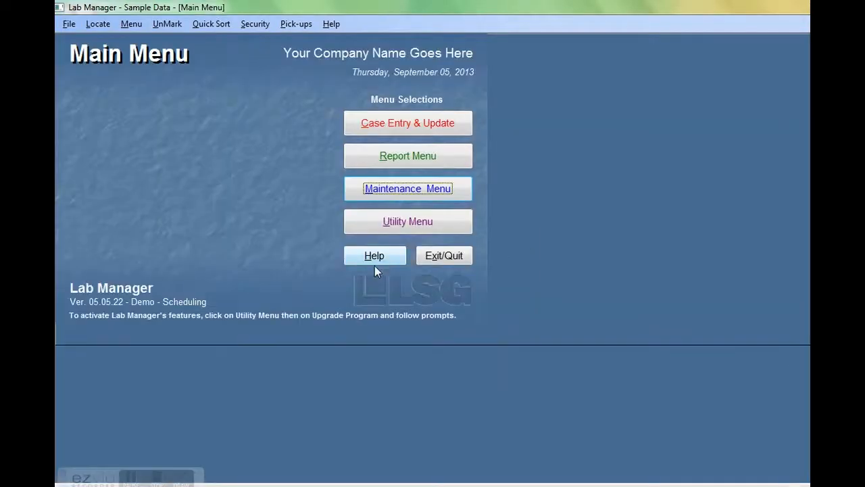
left_click(402, 155)
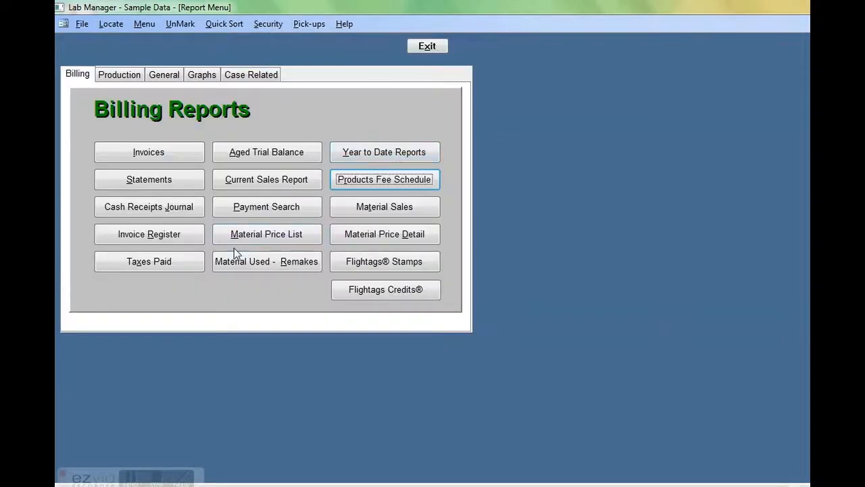
left_click(121, 75)
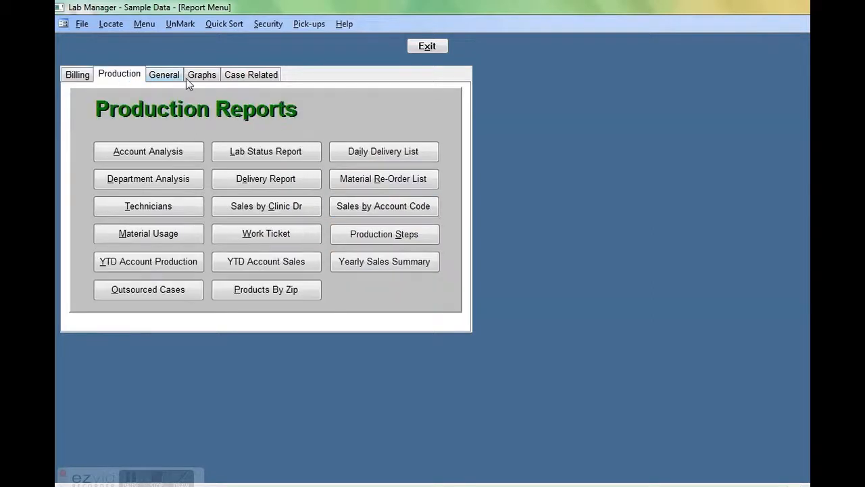
left_click(248, 76)
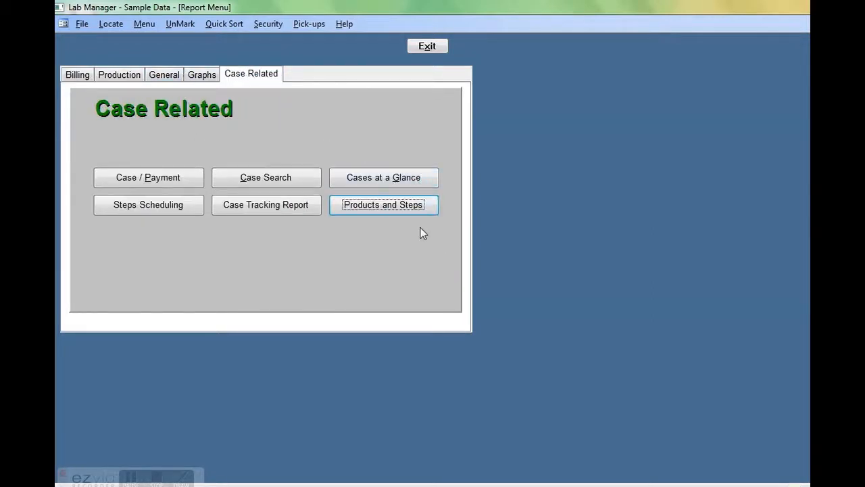
left_click(82, 76)
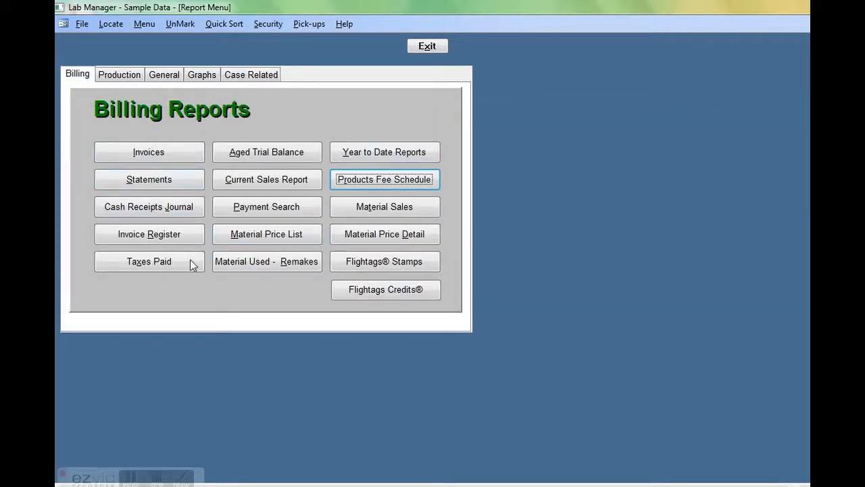
left_click(173, 75)
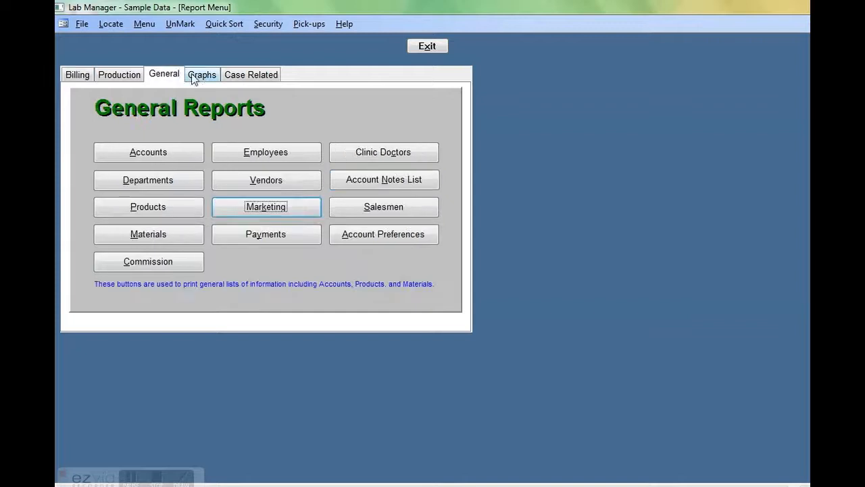
left_click(208, 76)
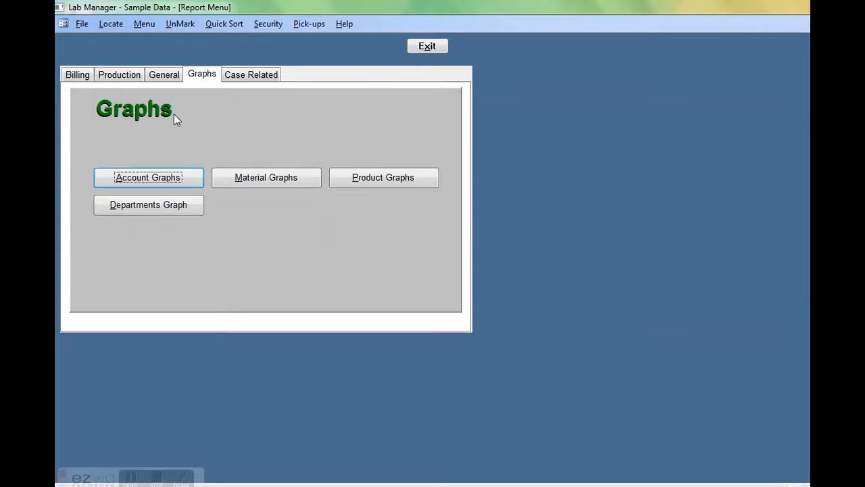
left_click(79, 77)
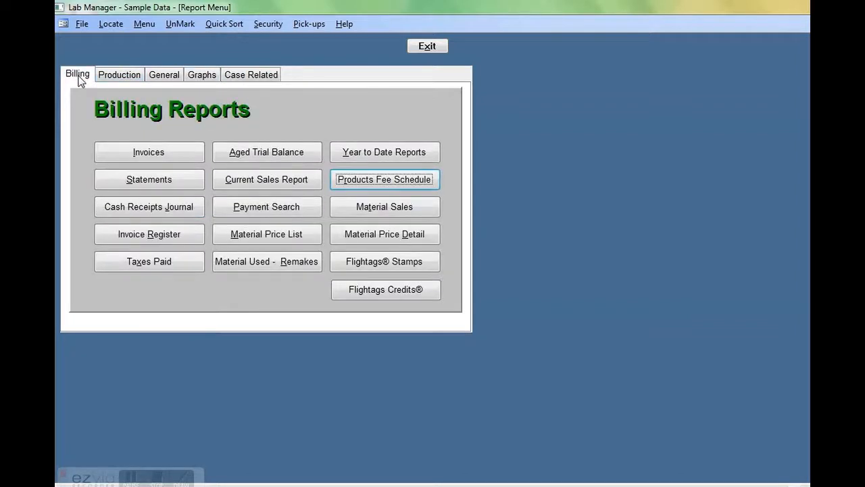
left_click(119, 76)
left_click(163, 75)
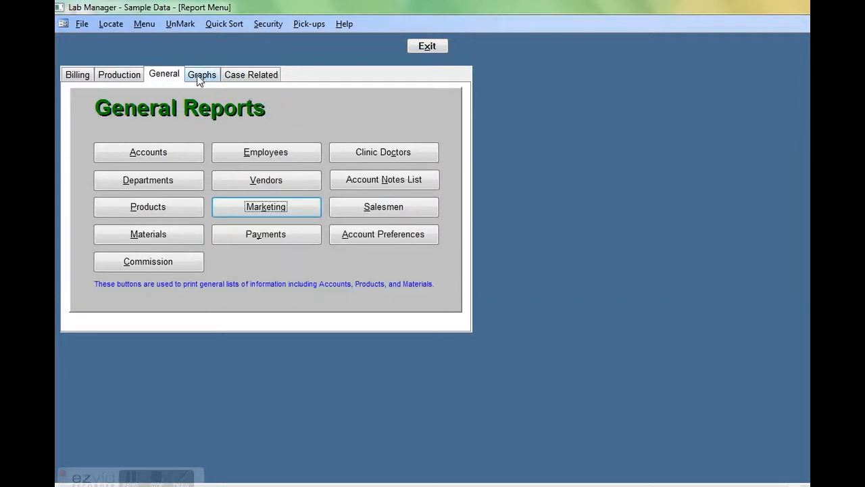
left_click(200, 77)
left_click(265, 77)
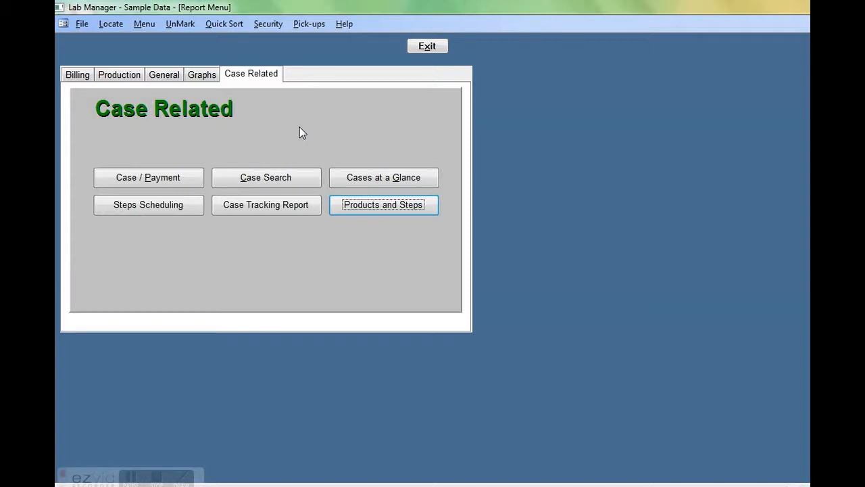
left_click(80, 76)
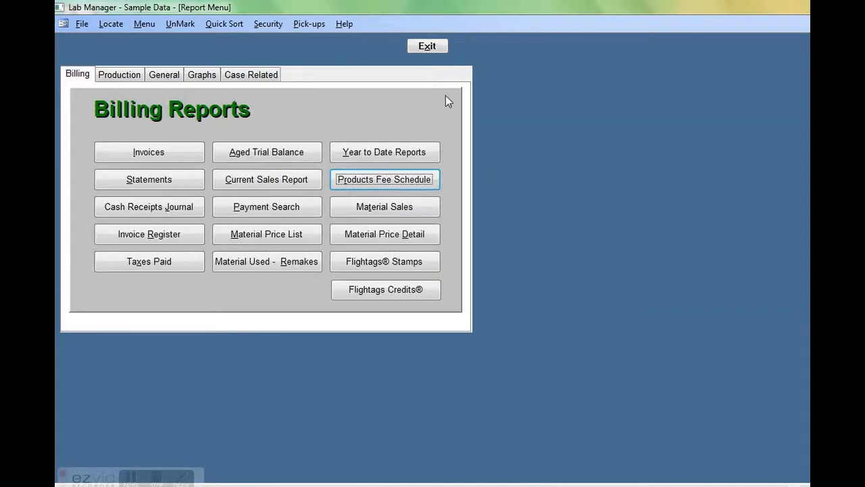
left_click(440, 52)
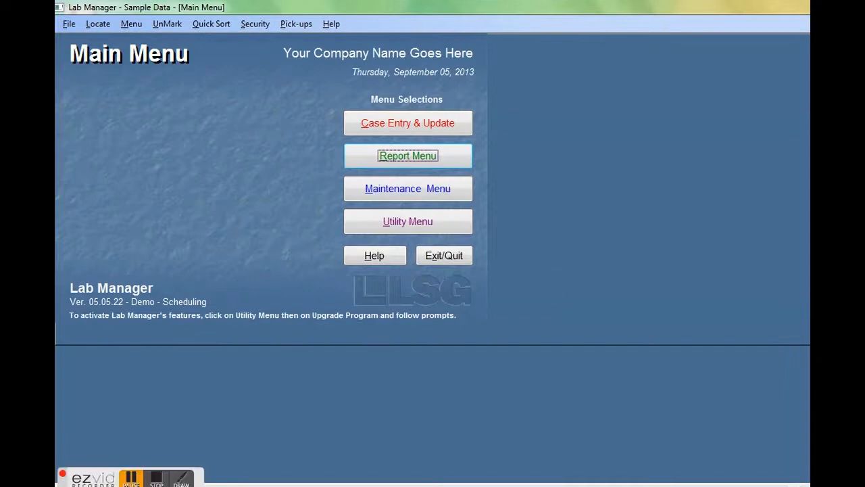